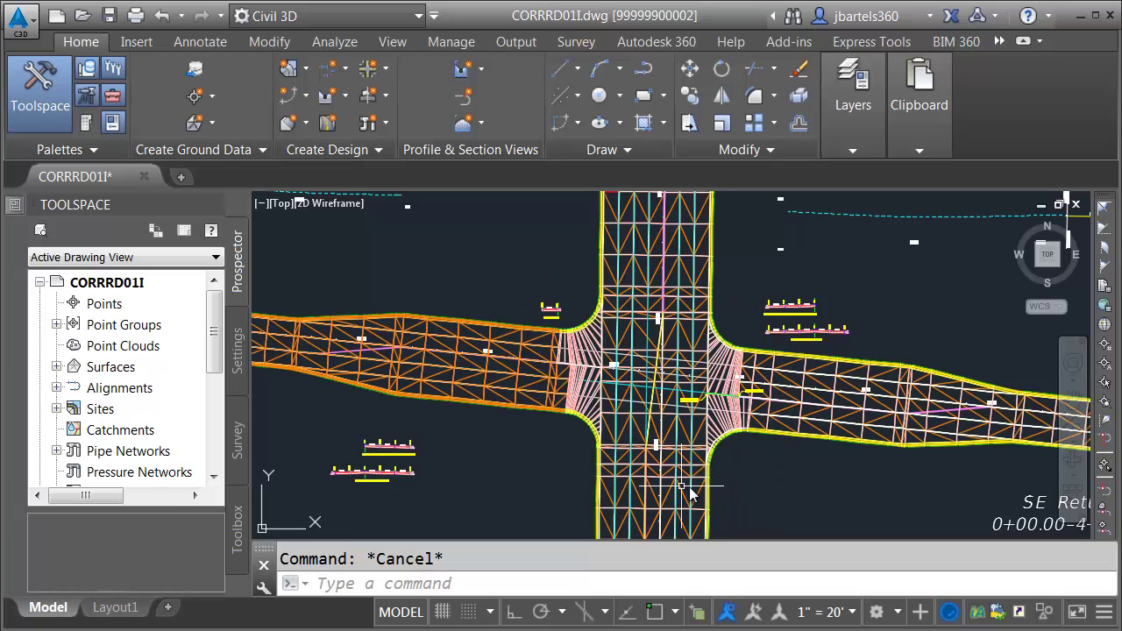
Zoom in on the intersection to bring the curb-return corridors into view
mouse_move(732, 493)
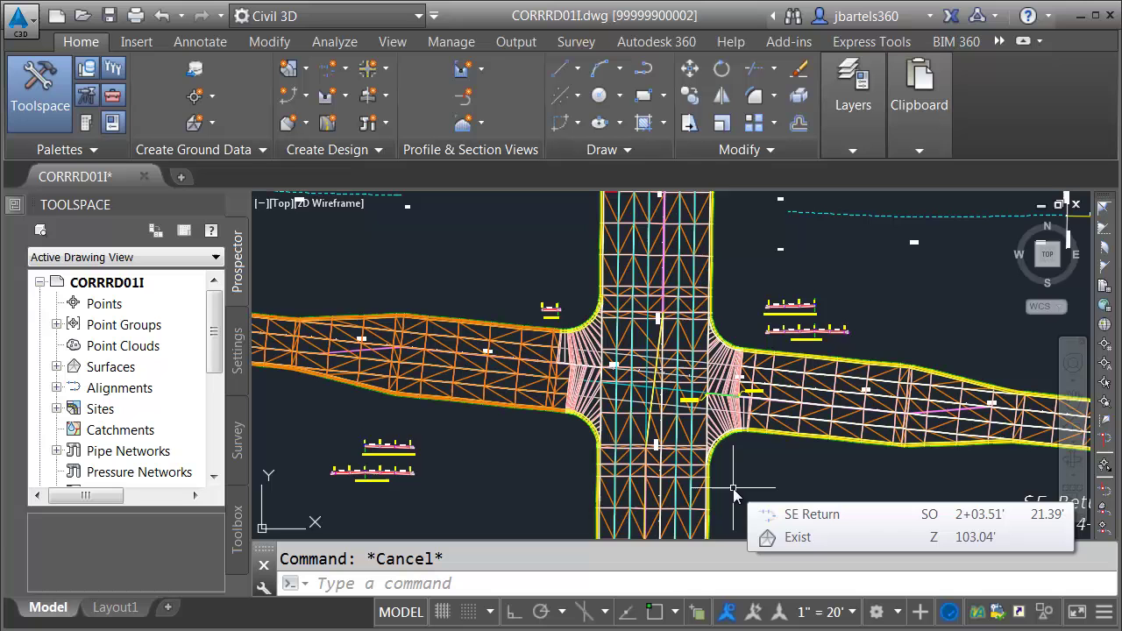
scroll(689, 394, up, 3)
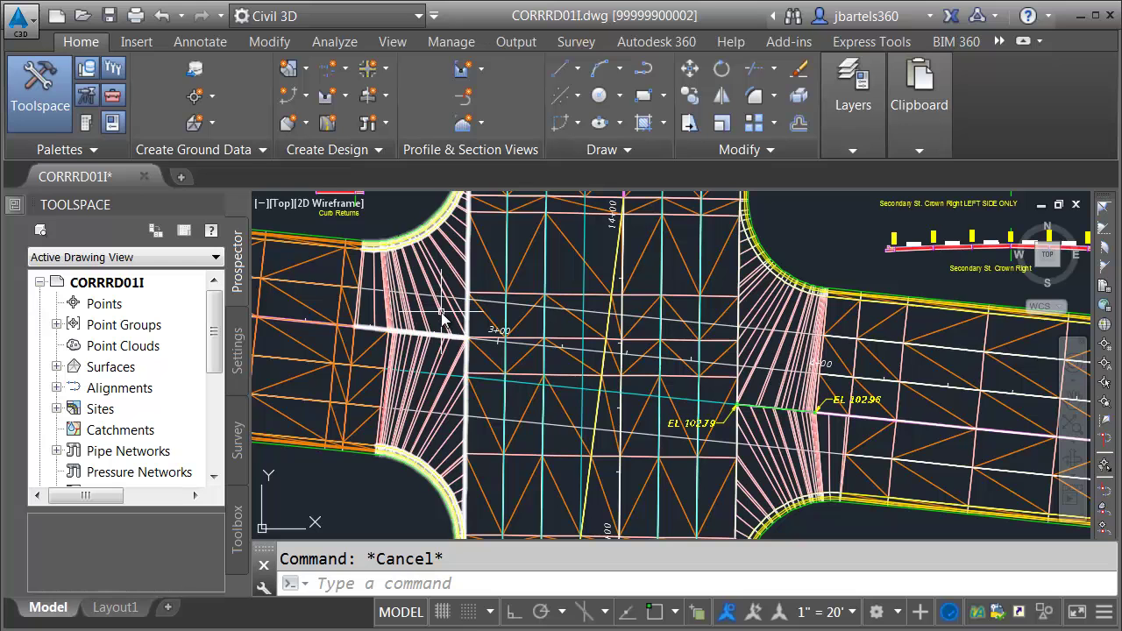
For the west curb-return corridor, create a new corridor surface renamed with TOP
click(441, 320)
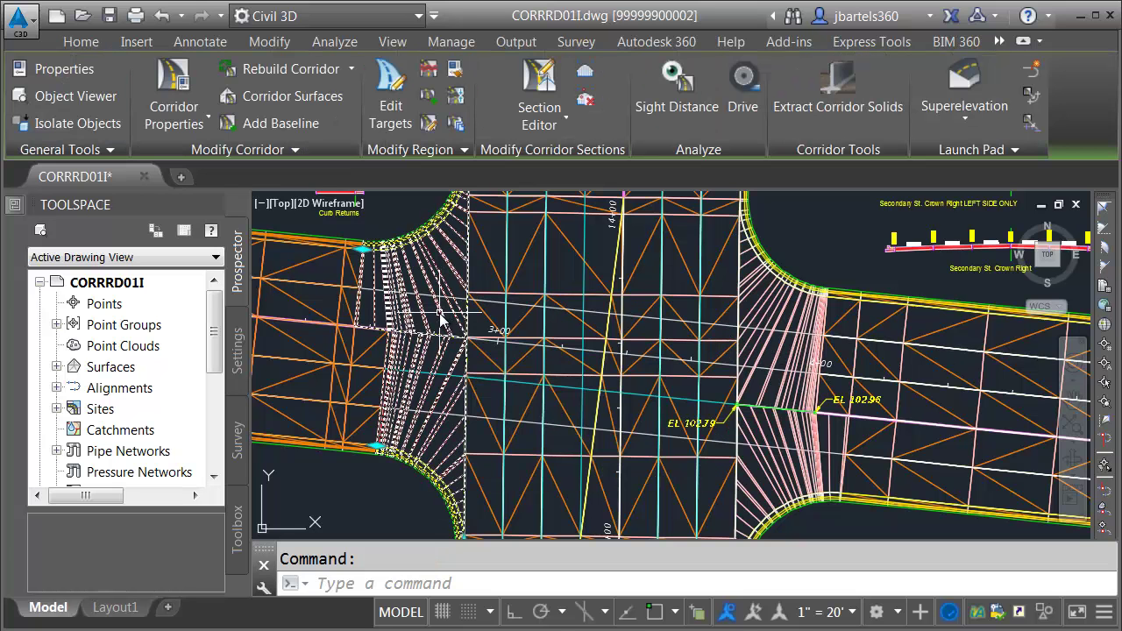
click(277, 98)
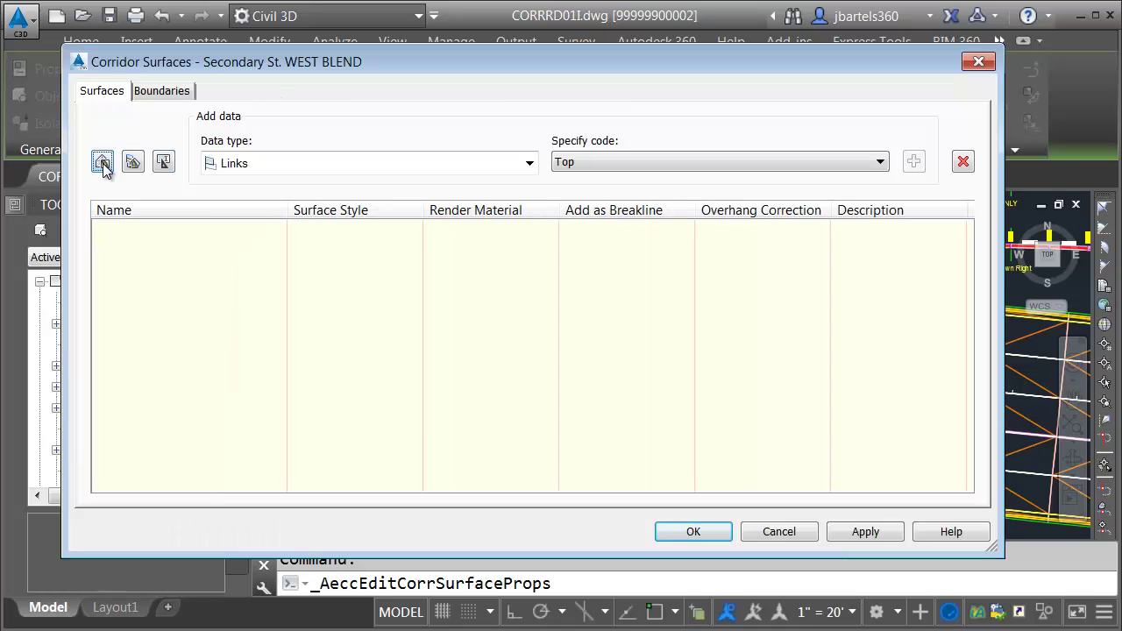
click(103, 163)
click(260, 233)
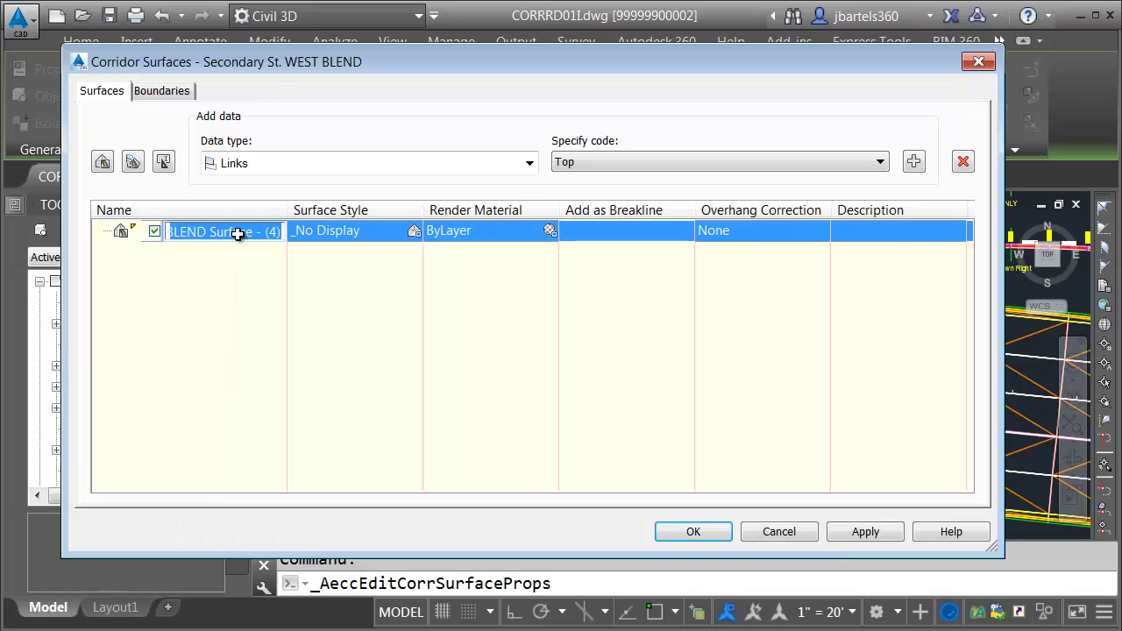
click(239, 232)
drag(213, 233, 281, 232)
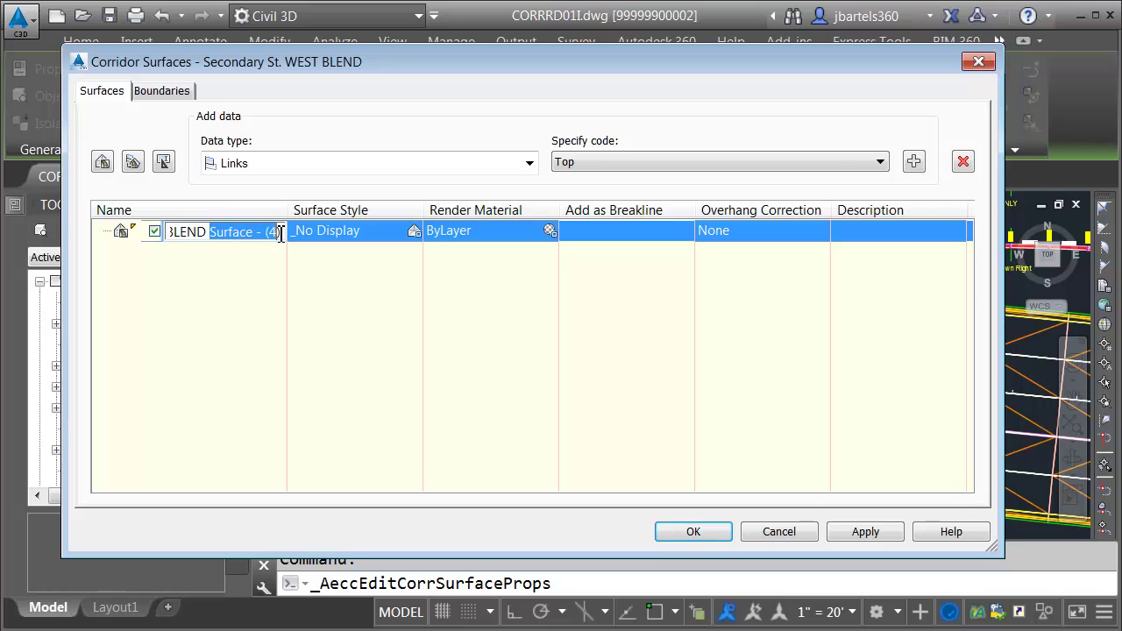
text(TOP)
Set the new surface's style to Triangles 1-1 Existing [Orange]
click(415, 231)
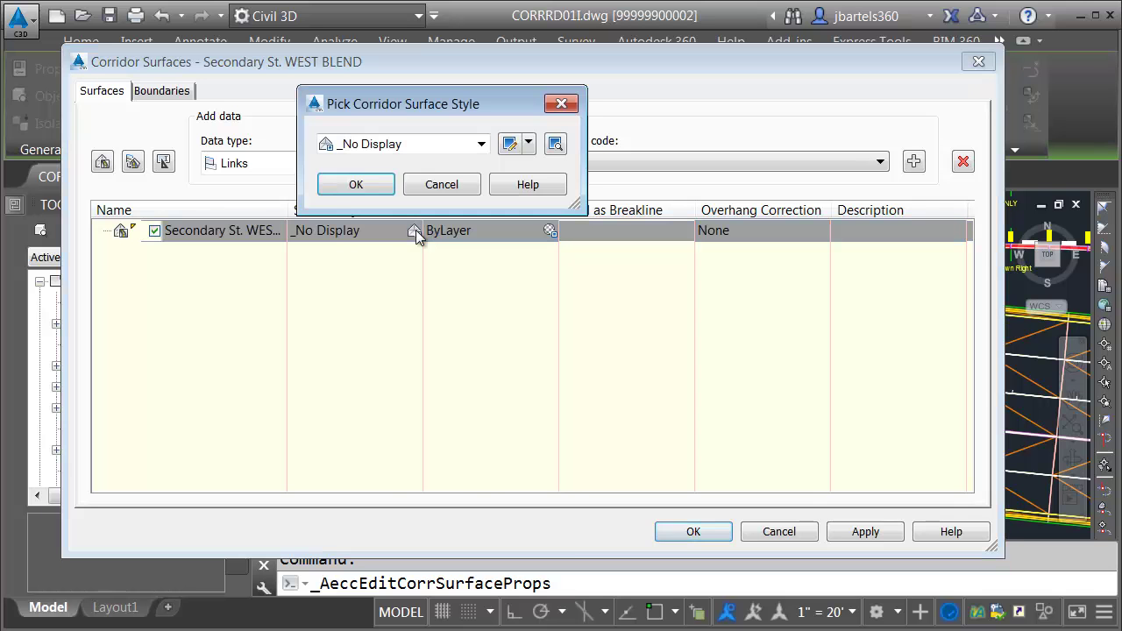
click(473, 147)
drag(554, 237, 558, 313)
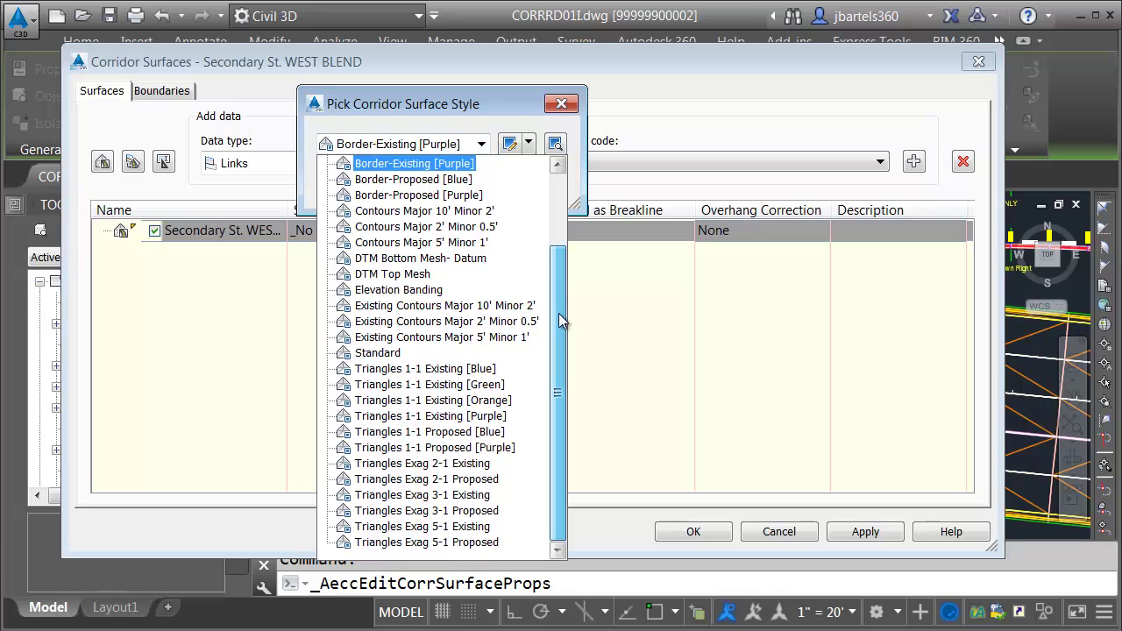
click(441, 402)
click(360, 186)
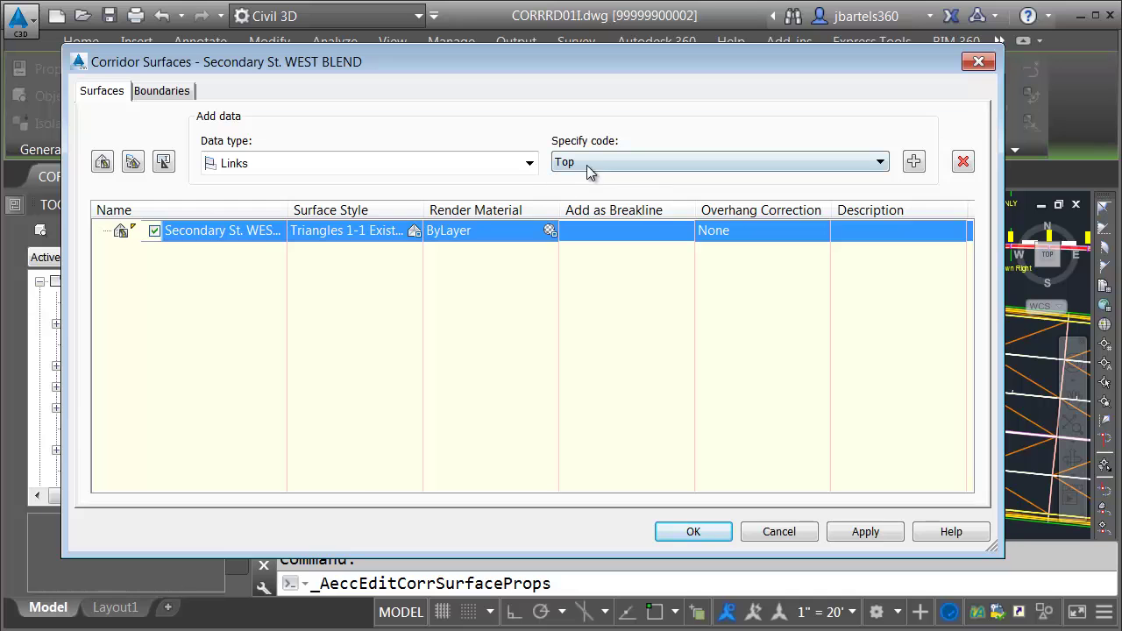
Add Top links as breaklines with Top Links overhang correction
click(914, 161)
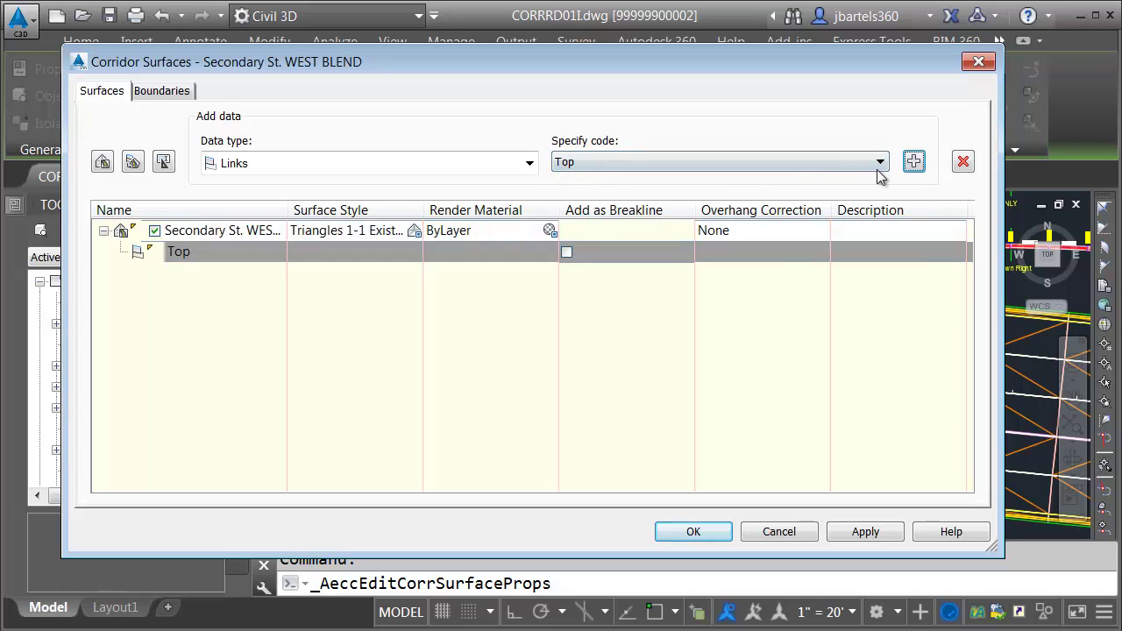
click(570, 252)
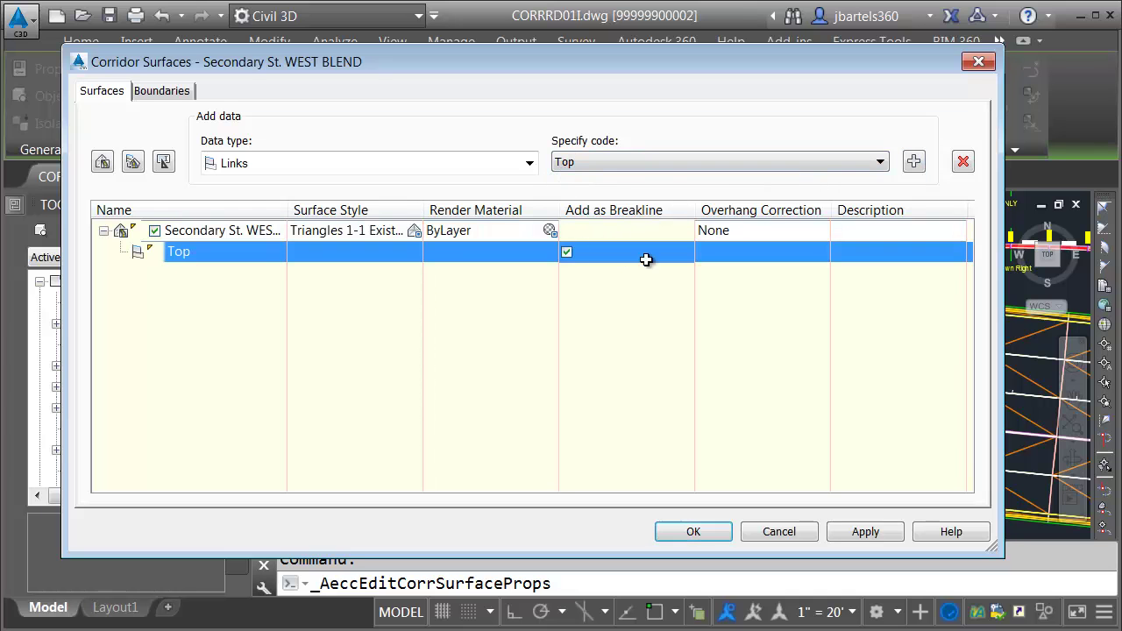
click(712, 232)
click(725, 255)
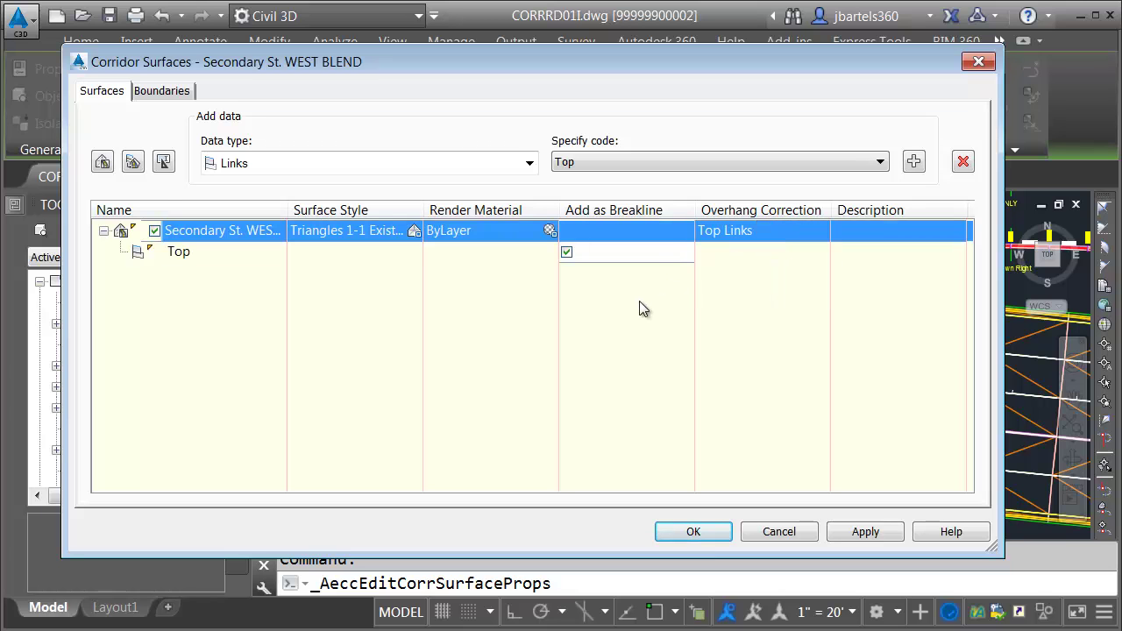
Add Back_Curb, Face_Curb, Flowline_Gutter and Flange feature lines to the surface
click(529, 163)
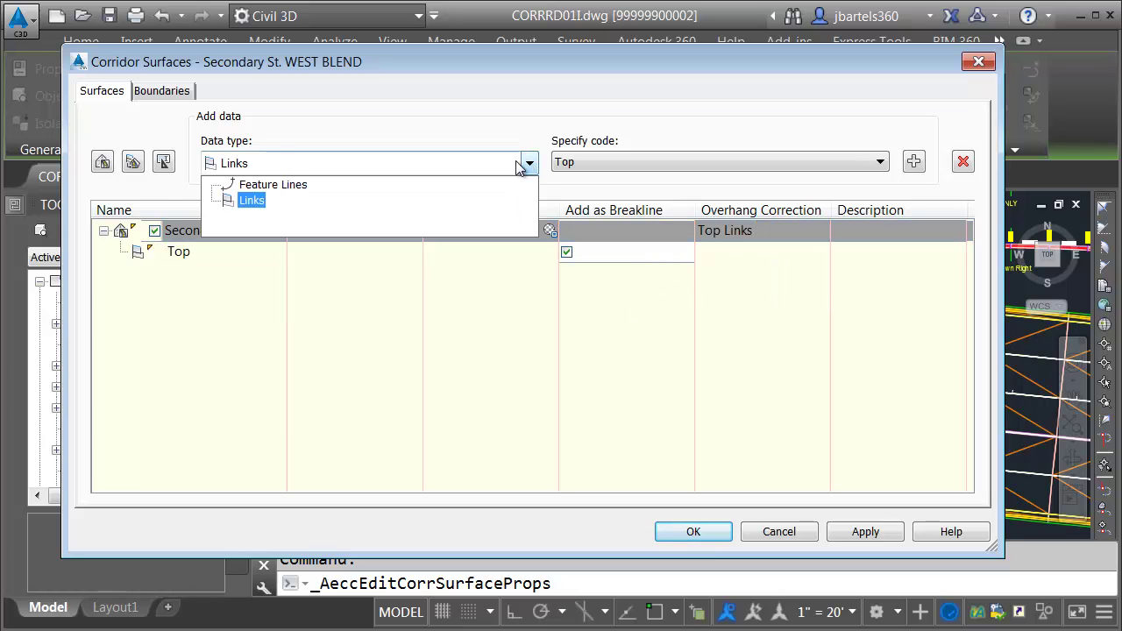
click(307, 190)
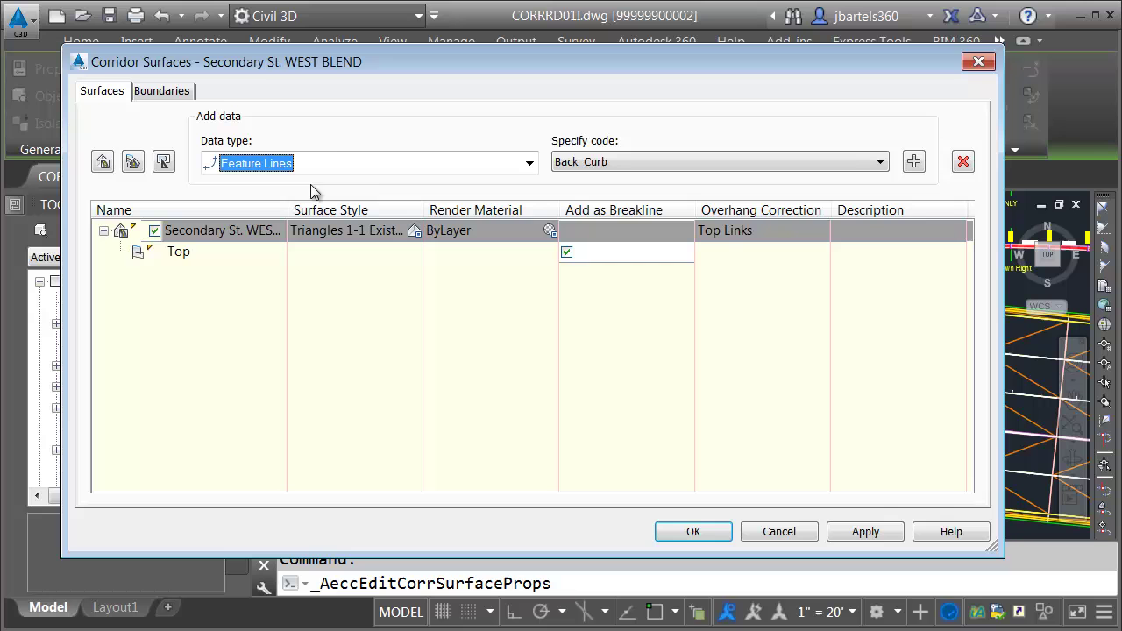
click(913, 161)
click(880, 161)
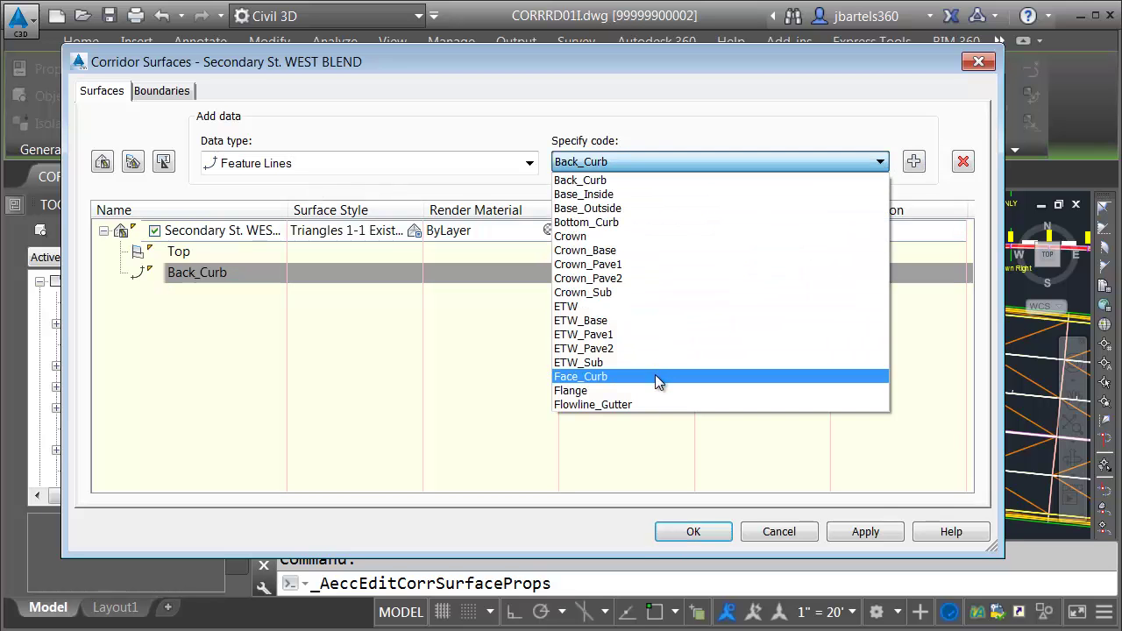
click(655, 377)
click(913, 161)
click(876, 161)
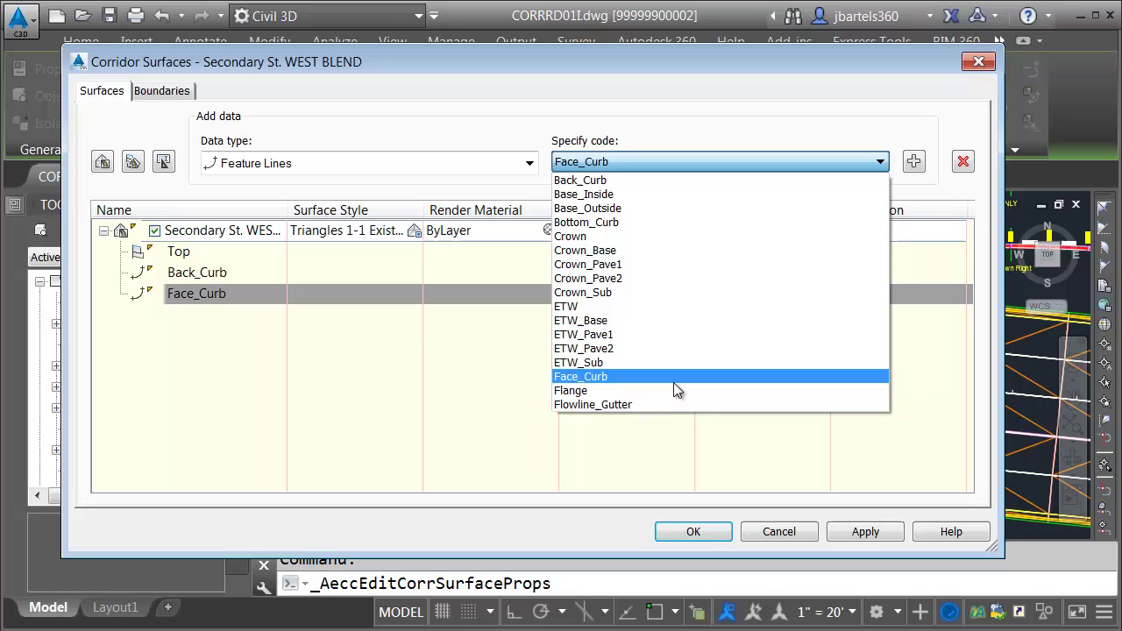
click(672, 404)
click(914, 161)
click(880, 161)
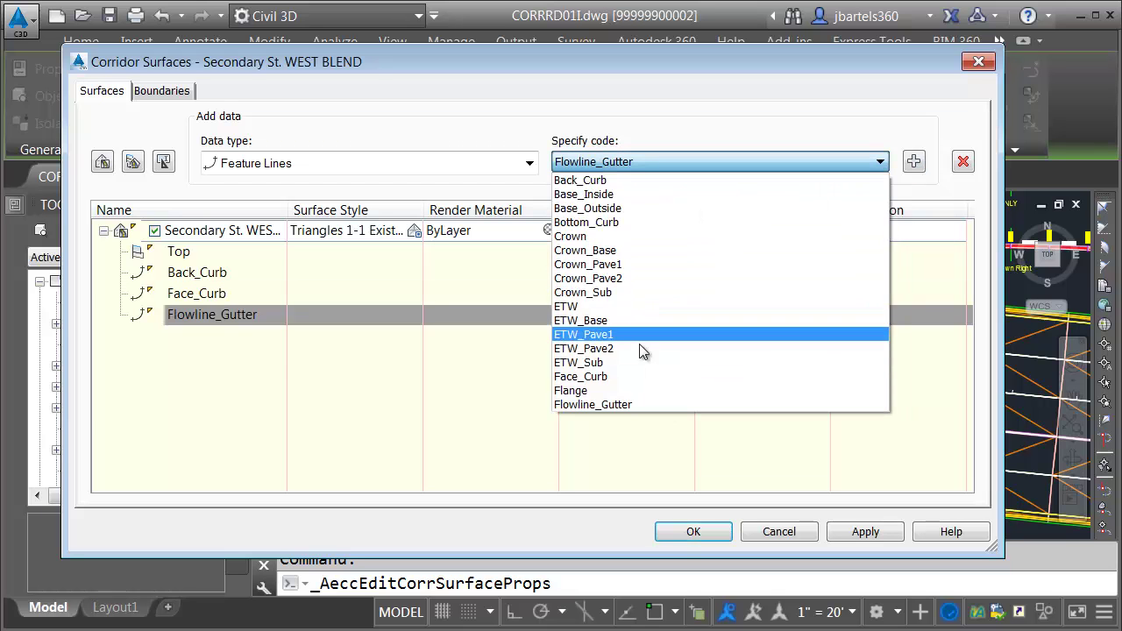
click(667, 391)
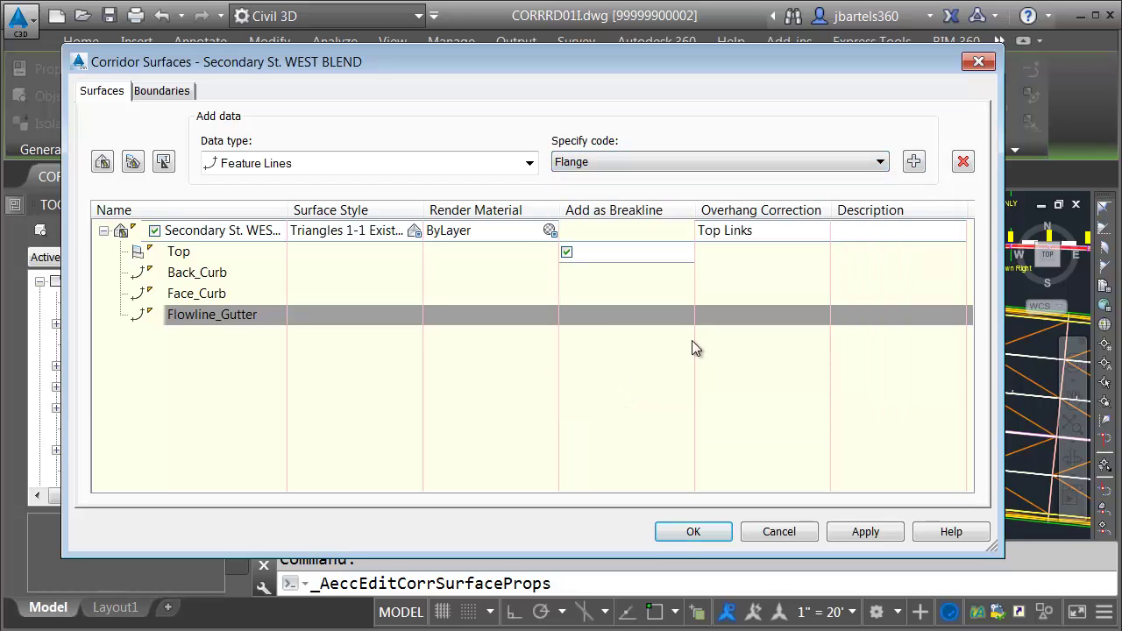
click(913, 161)
Use corridor extents as the outer boundary, accept, and rebuild the corridor
click(176, 95)
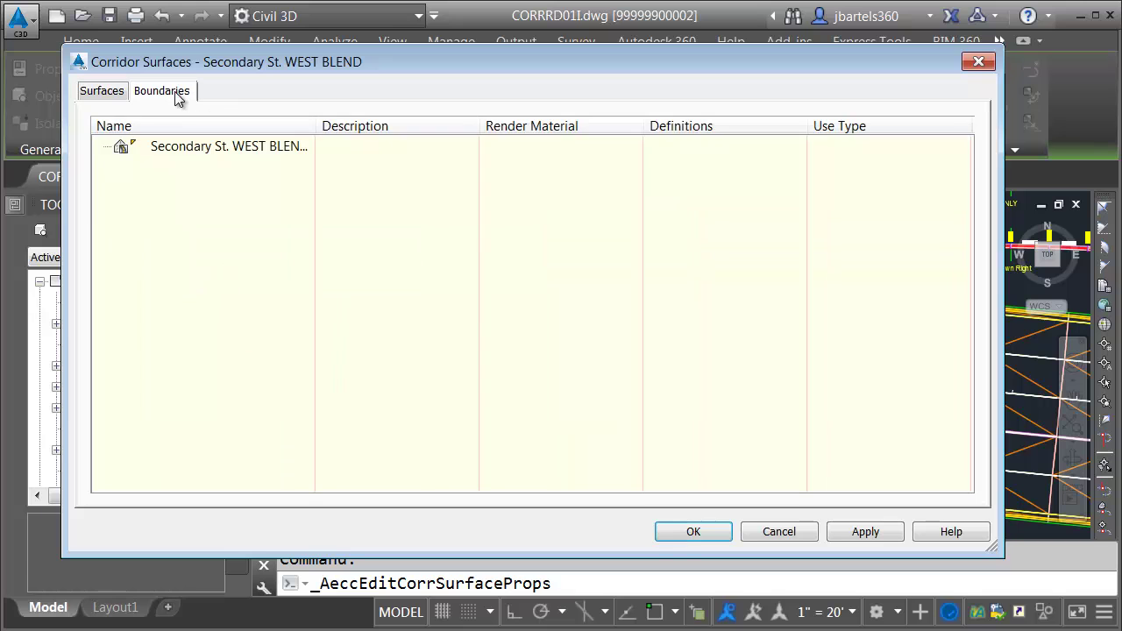
right_click(181, 145)
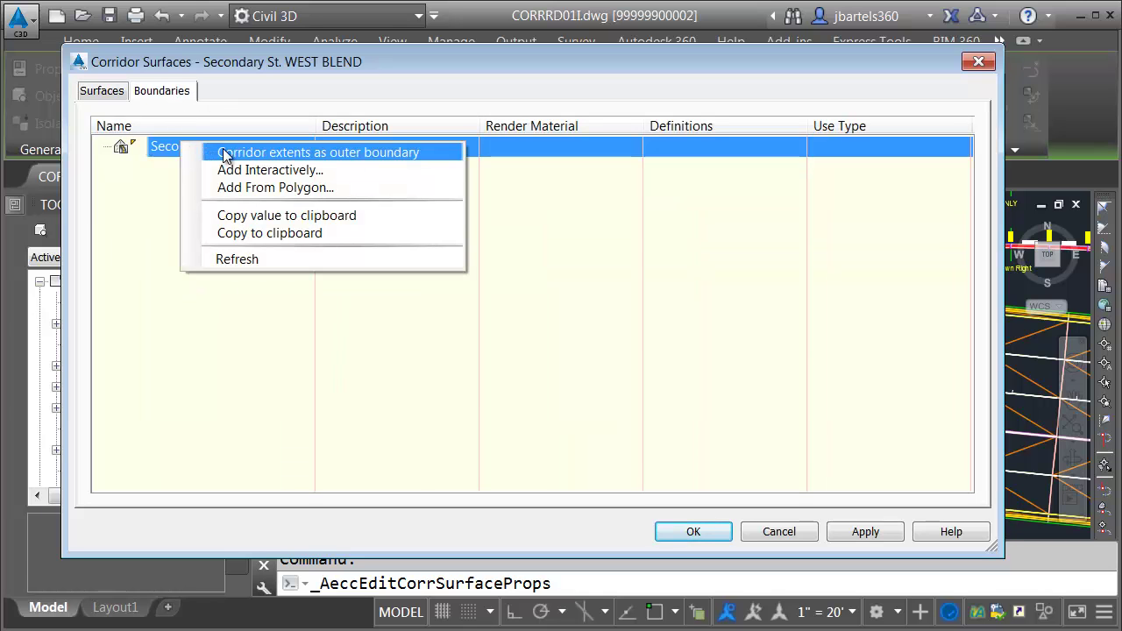
click(263, 153)
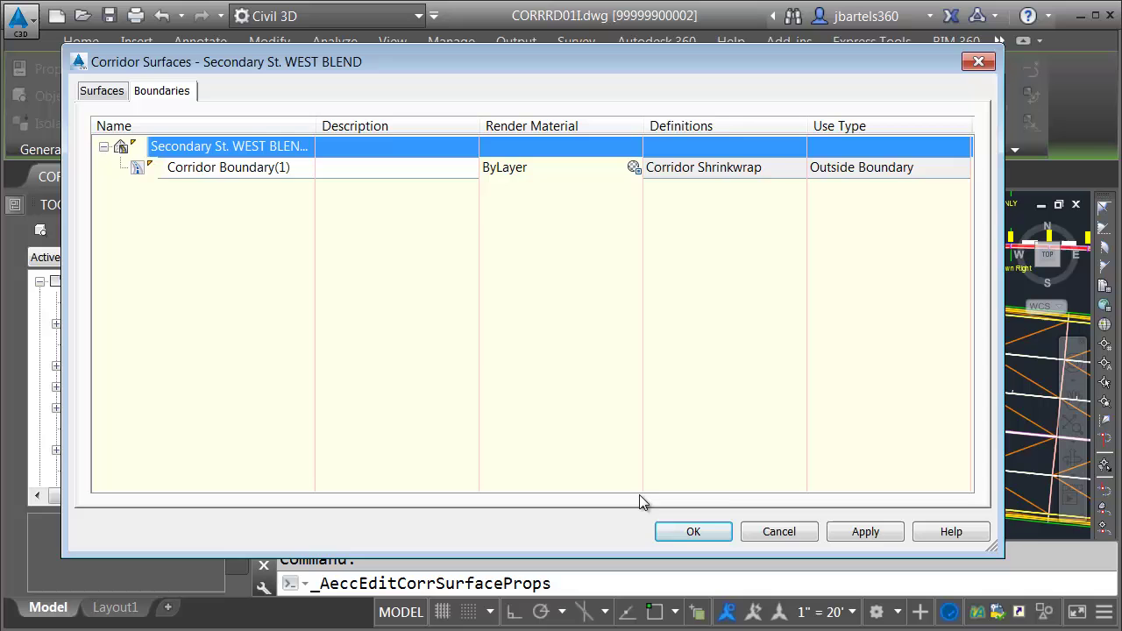
click(692, 531)
click(391, 329)
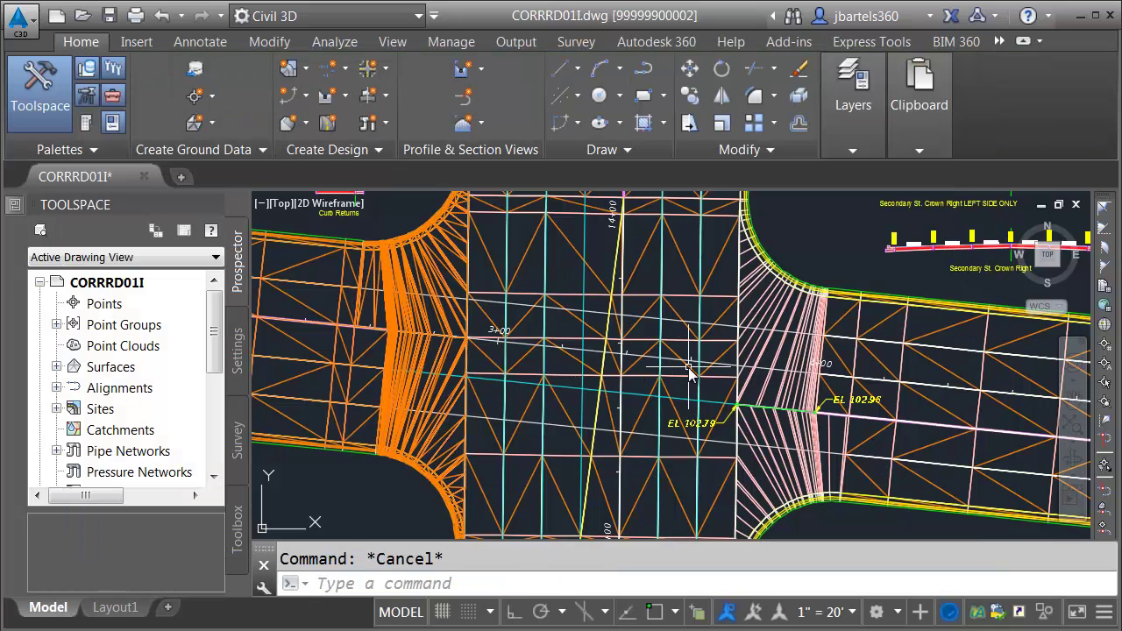
click(763, 355)
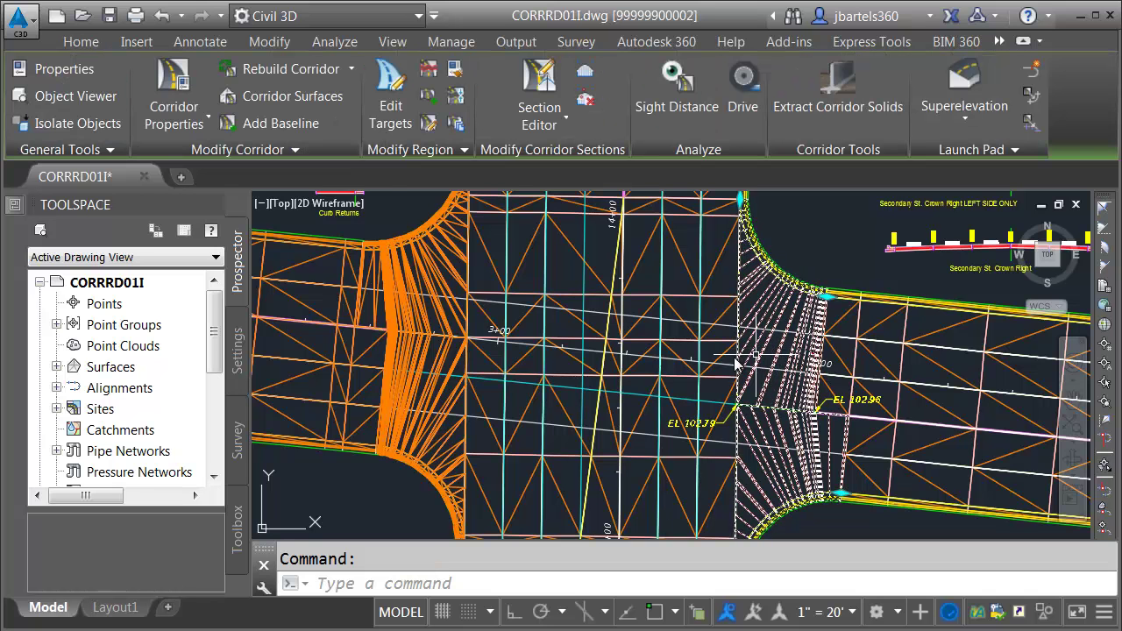
Create a new corridor surface for the EAST Blend corridor, renamed with TOP
click(297, 97)
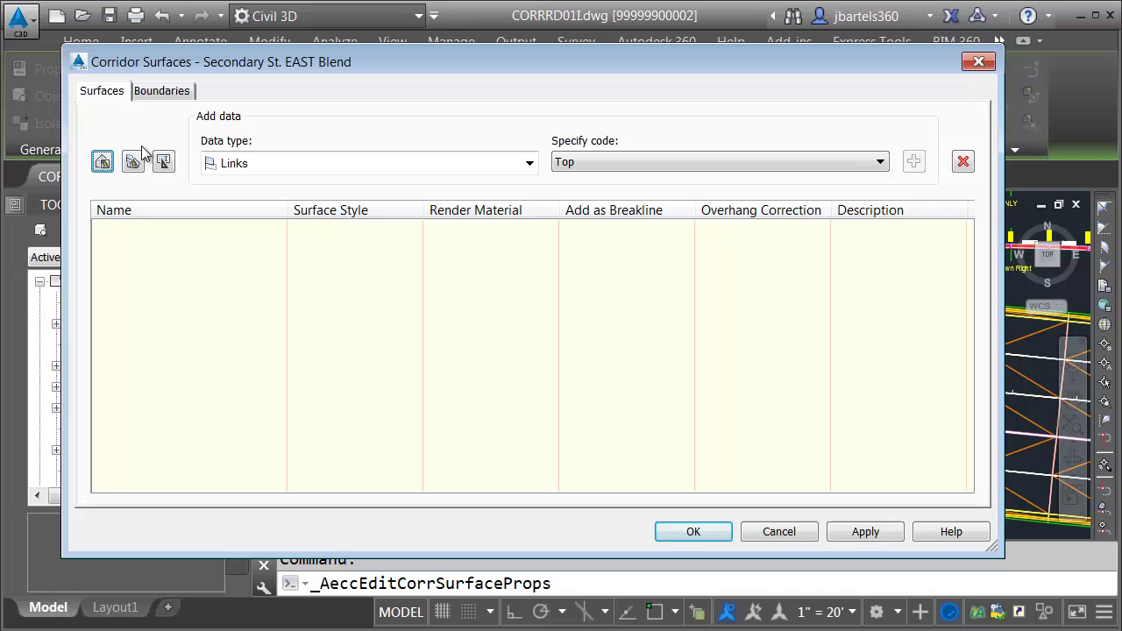
click(103, 163)
click(246, 232)
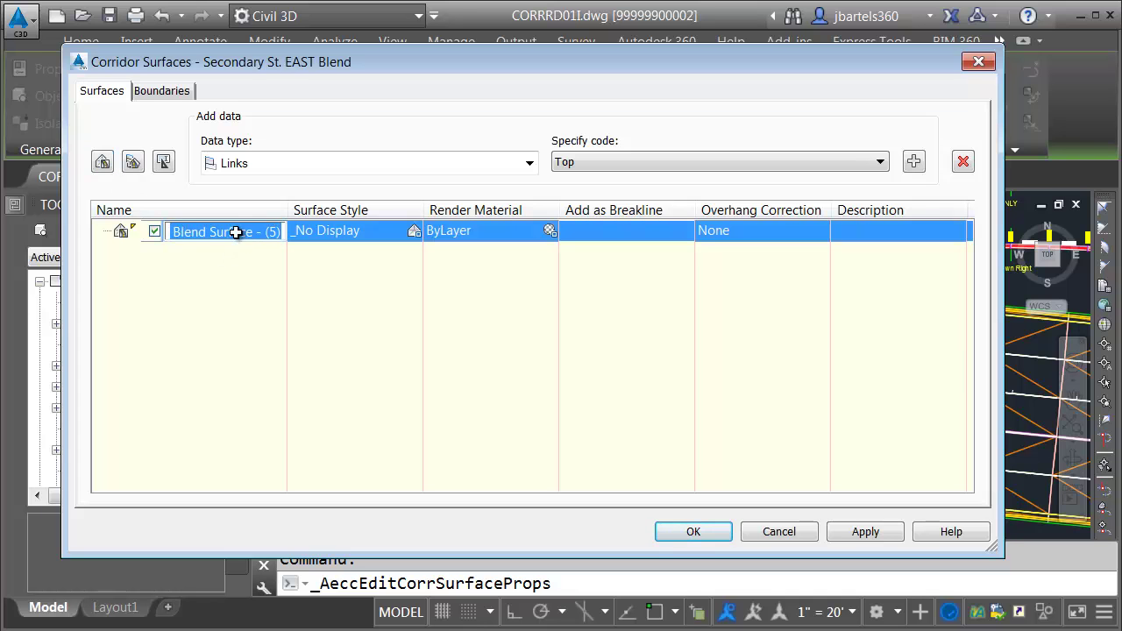
click(237, 232)
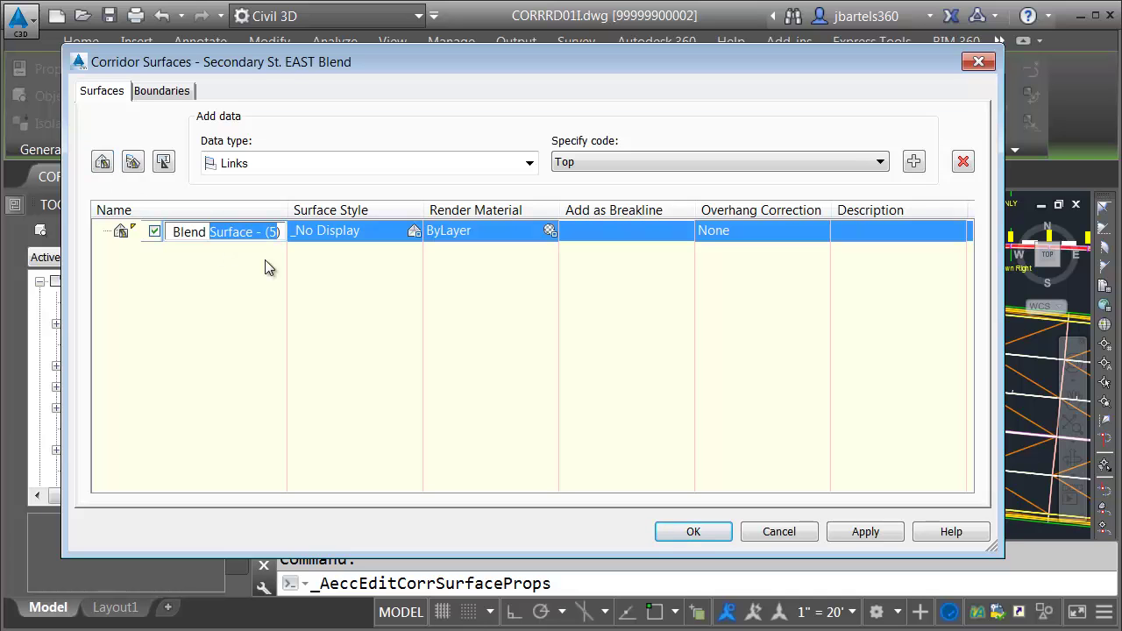
text(TOP)
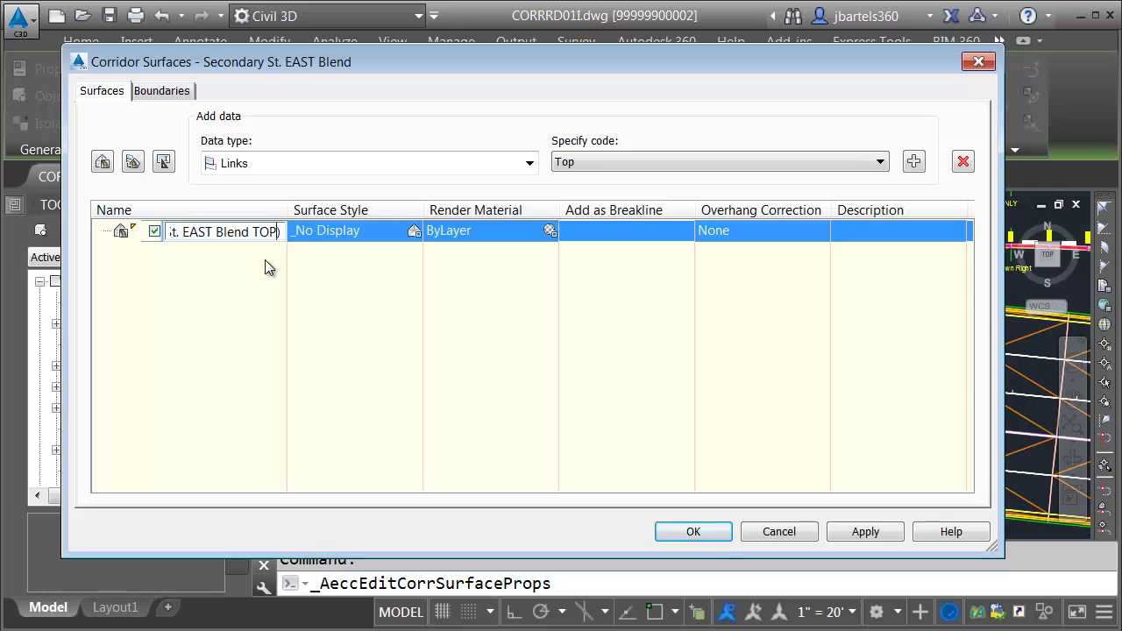
Style it Triangles 1-1 Existing [Orange], add Top links as breaklines with Top Links overhang correction
click(414, 230)
click(481, 144)
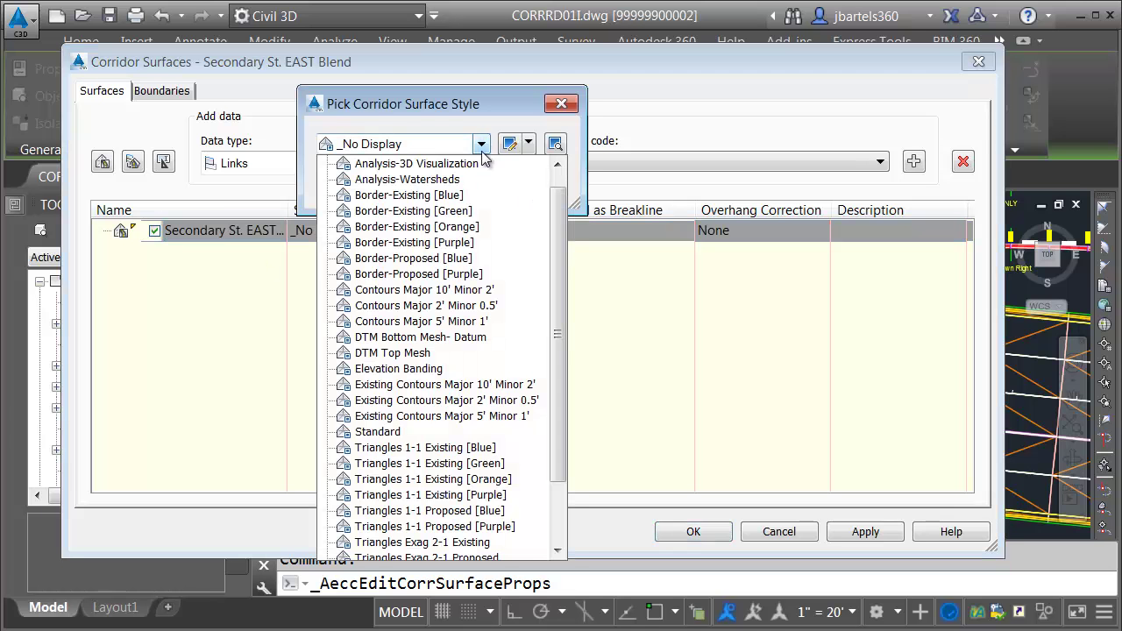
click(498, 483)
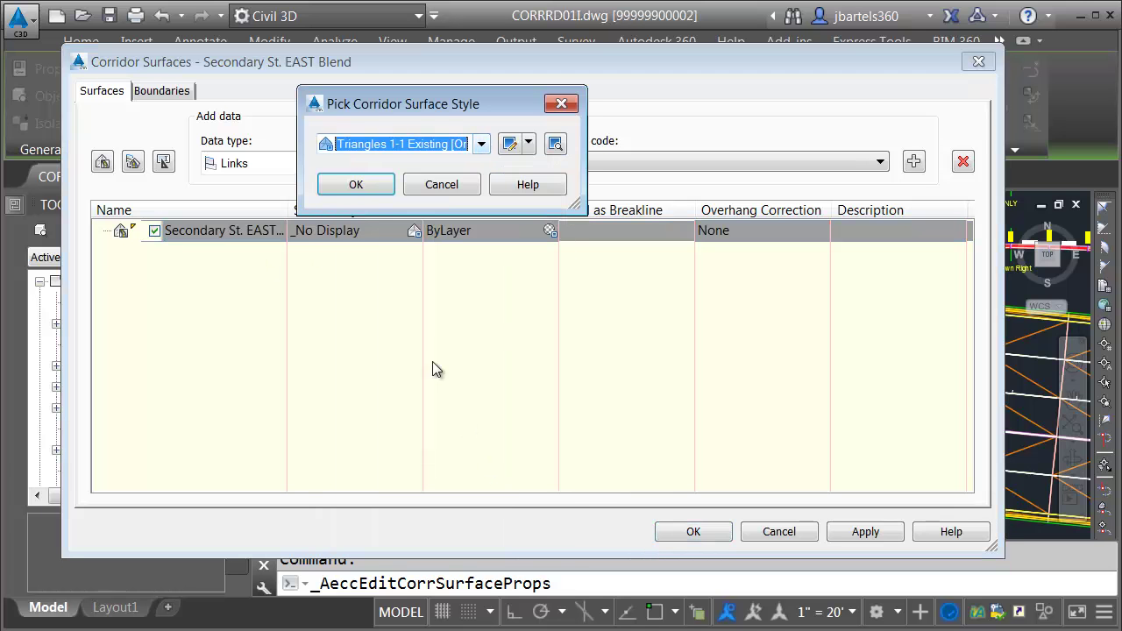
click(362, 186)
click(912, 167)
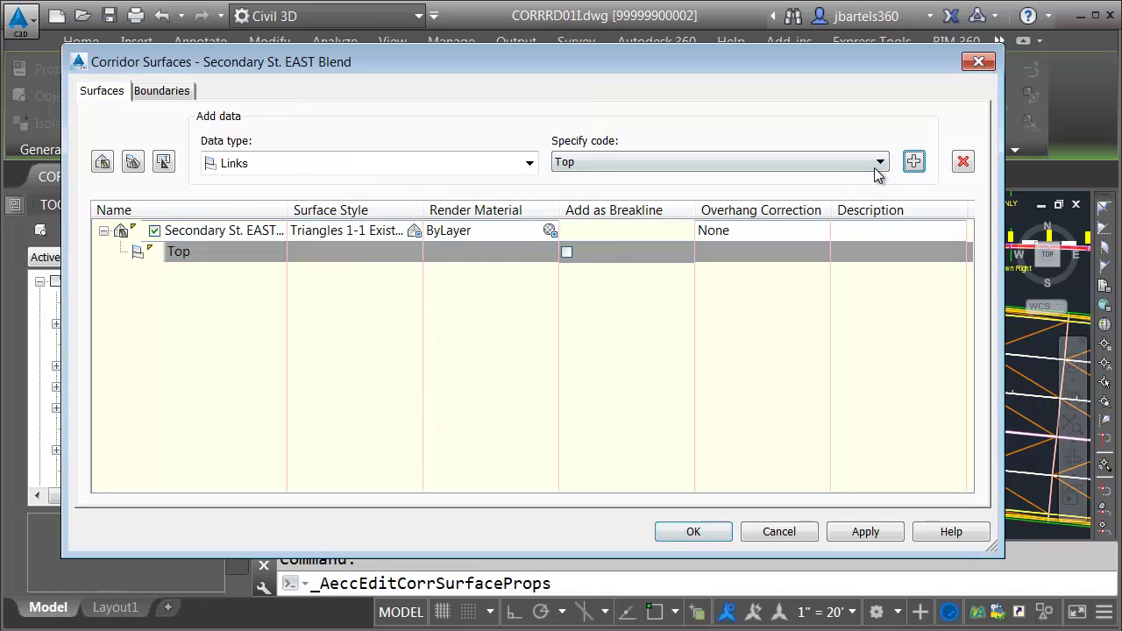
click(567, 253)
click(729, 233)
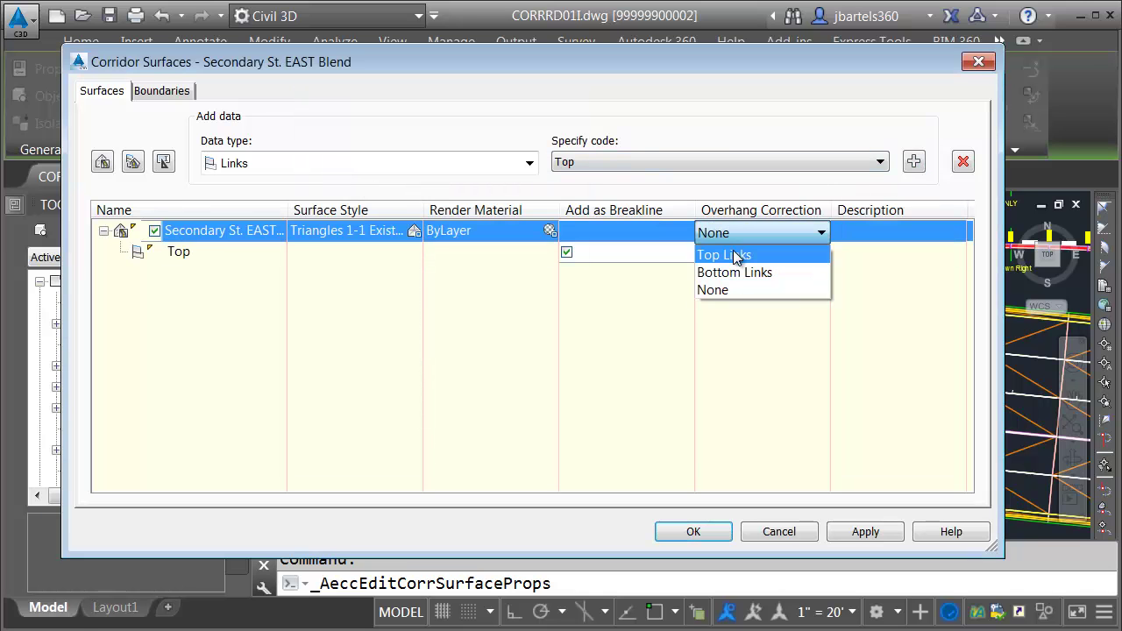
click(729, 253)
Add Back_Curb, Face_Curb, Flange and Flowline_Gutter feature lines to the surface
click(530, 165)
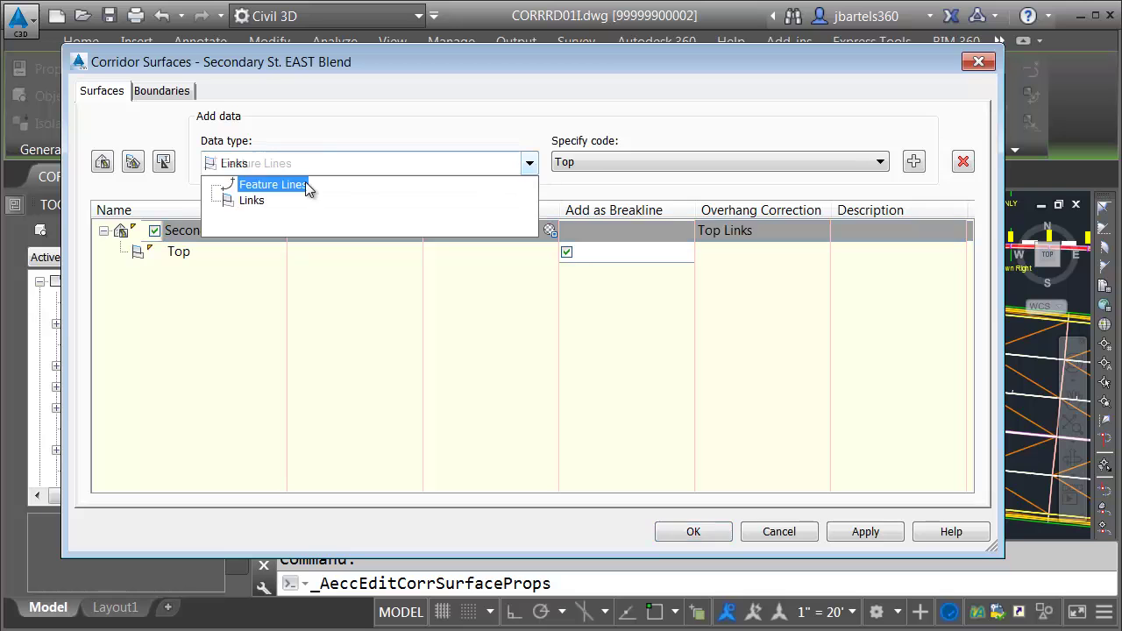
click(289, 184)
click(911, 162)
click(883, 162)
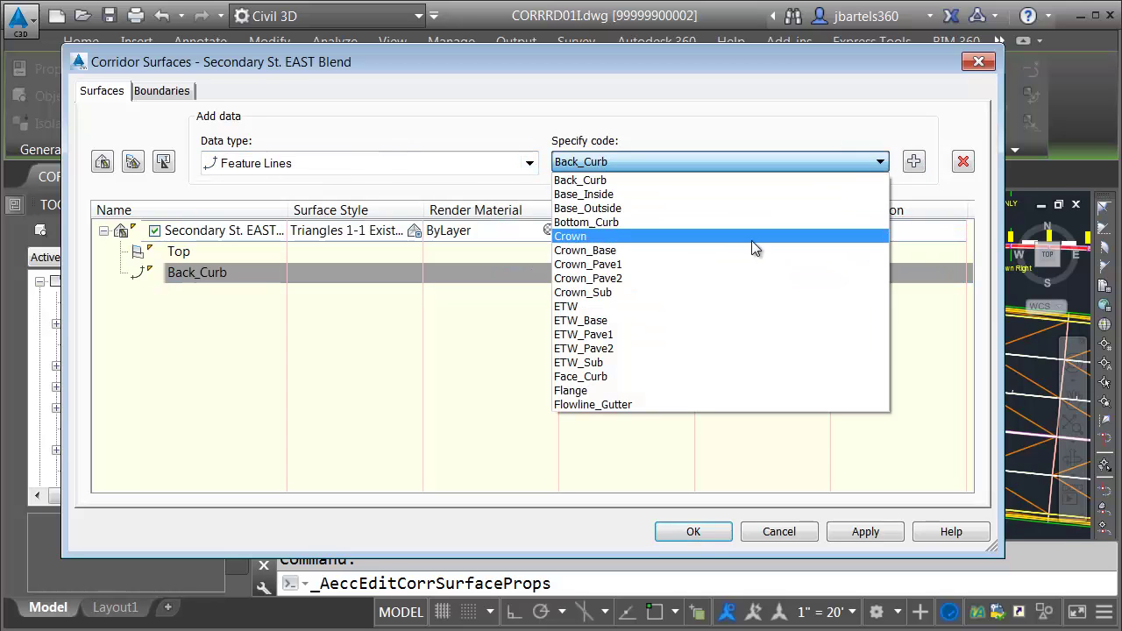
click(649, 379)
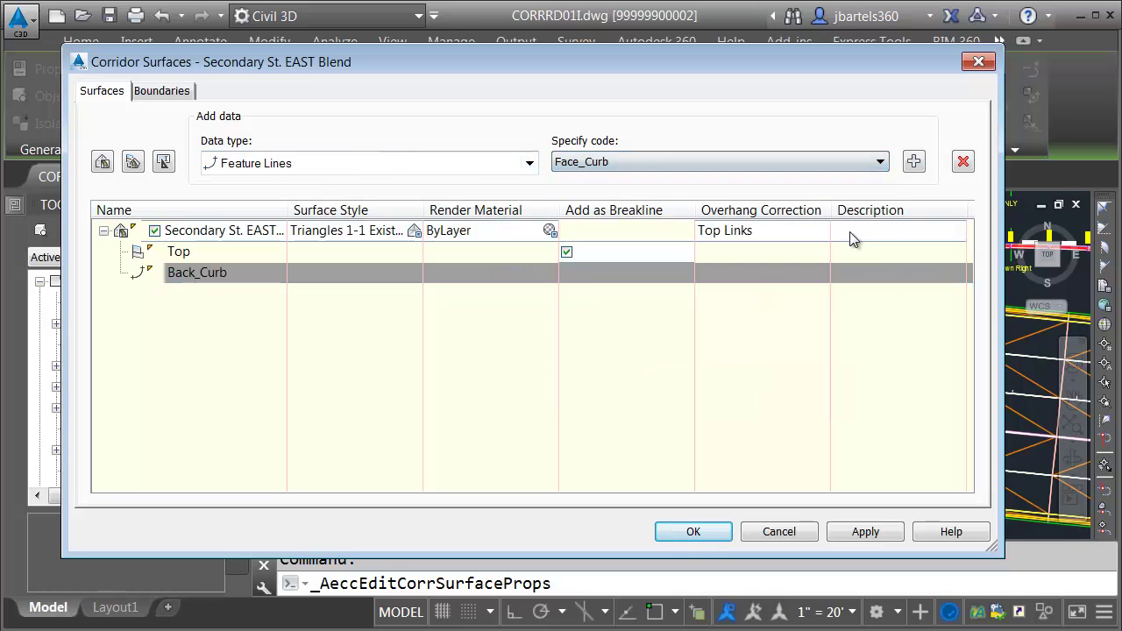
click(913, 161)
click(880, 162)
click(673, 390)
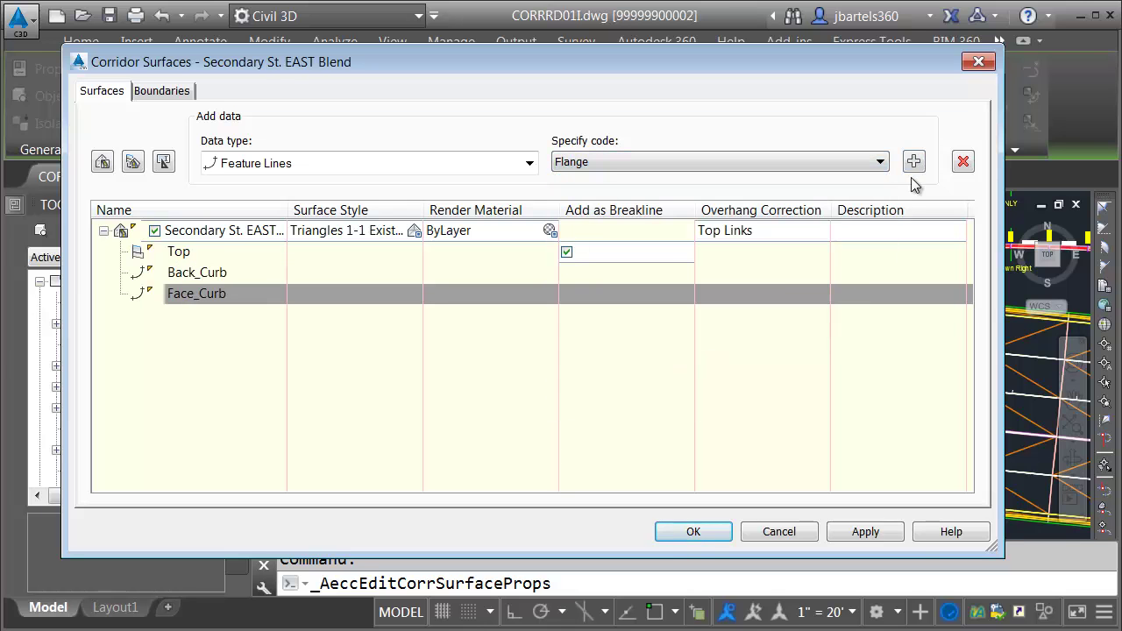
click(913, 161)
click(880, 161)
click(669, 404)
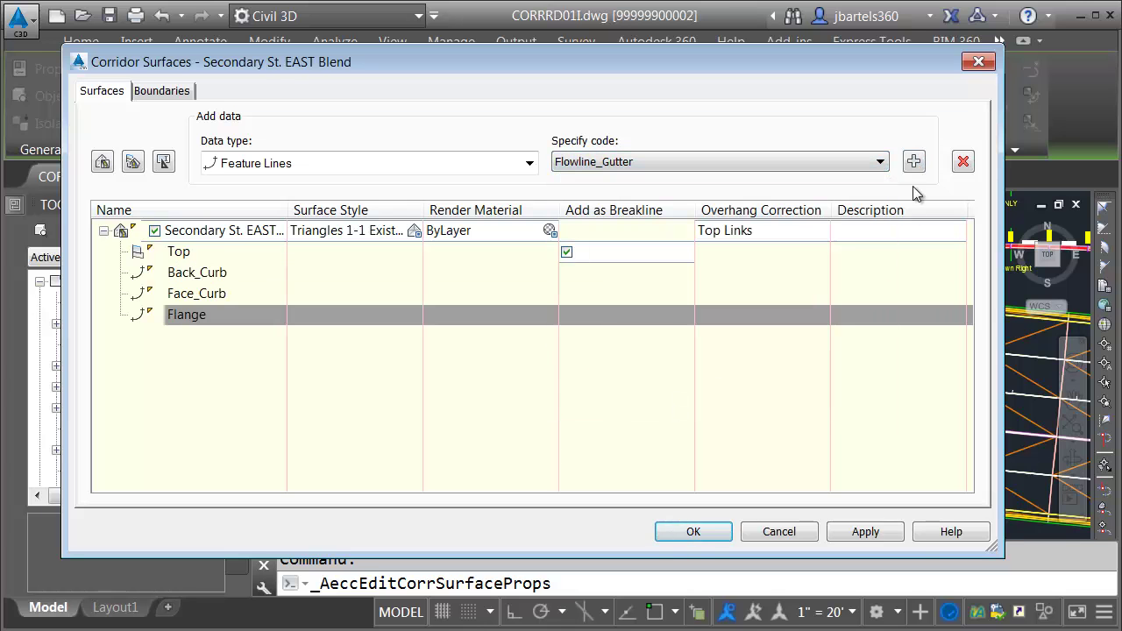
click(913, 162)
Set corridor extents as the surface's outer boundary
click(166, 91)
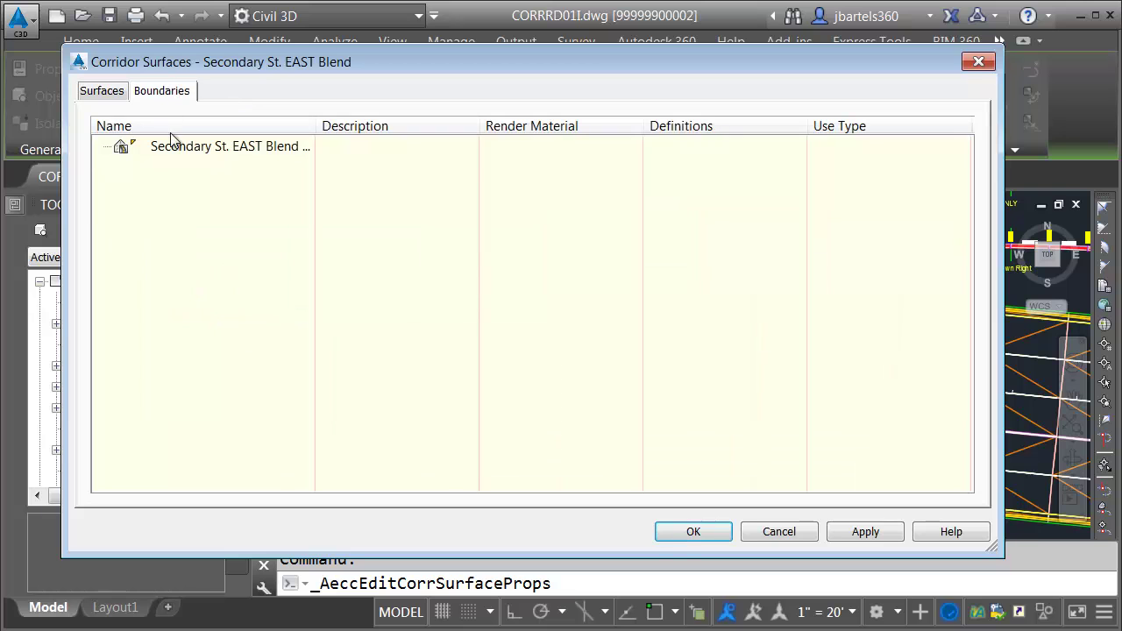
right_click(171, 149)
click(198, 154)
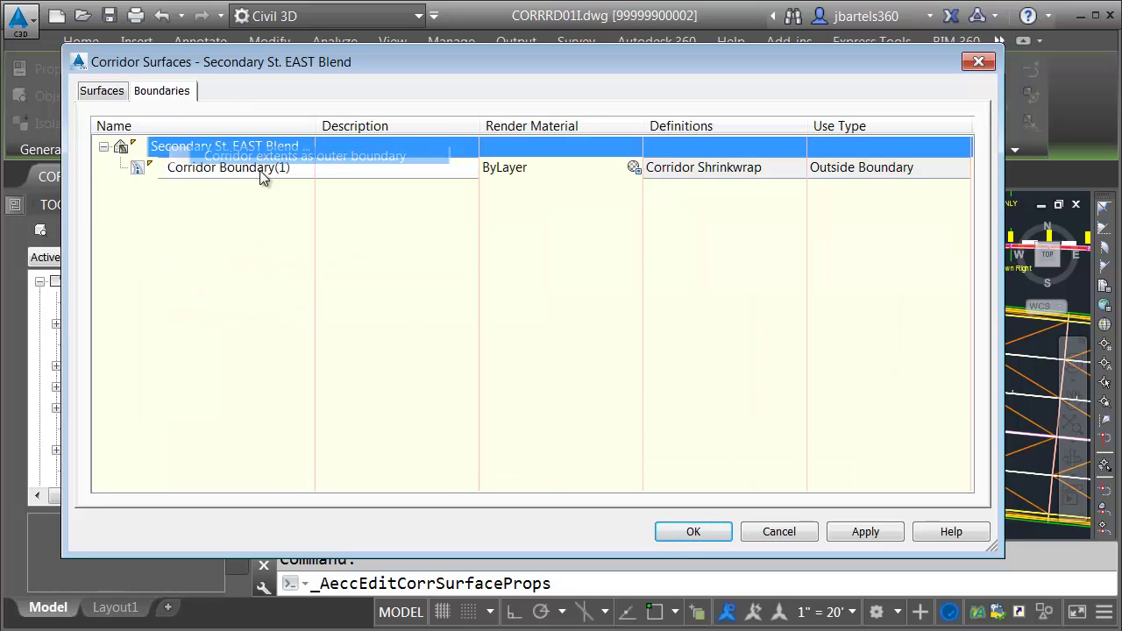
Apply changes, rebuild the corridor, and orbit the curb-return surface in Object Viewer
click(692, 531)
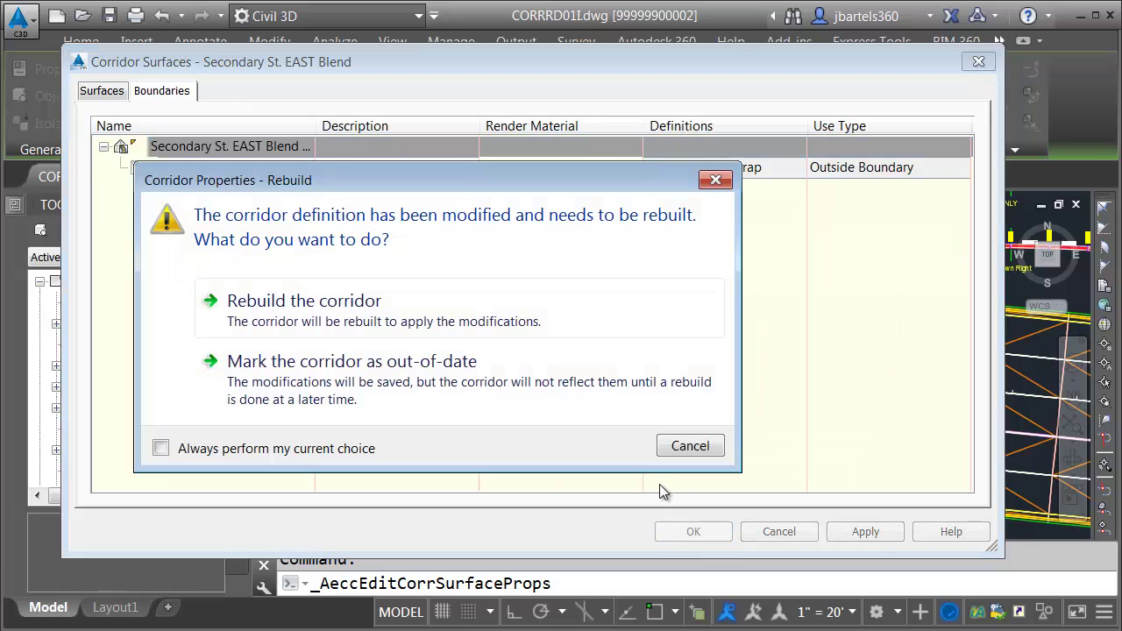
click(403, 318)
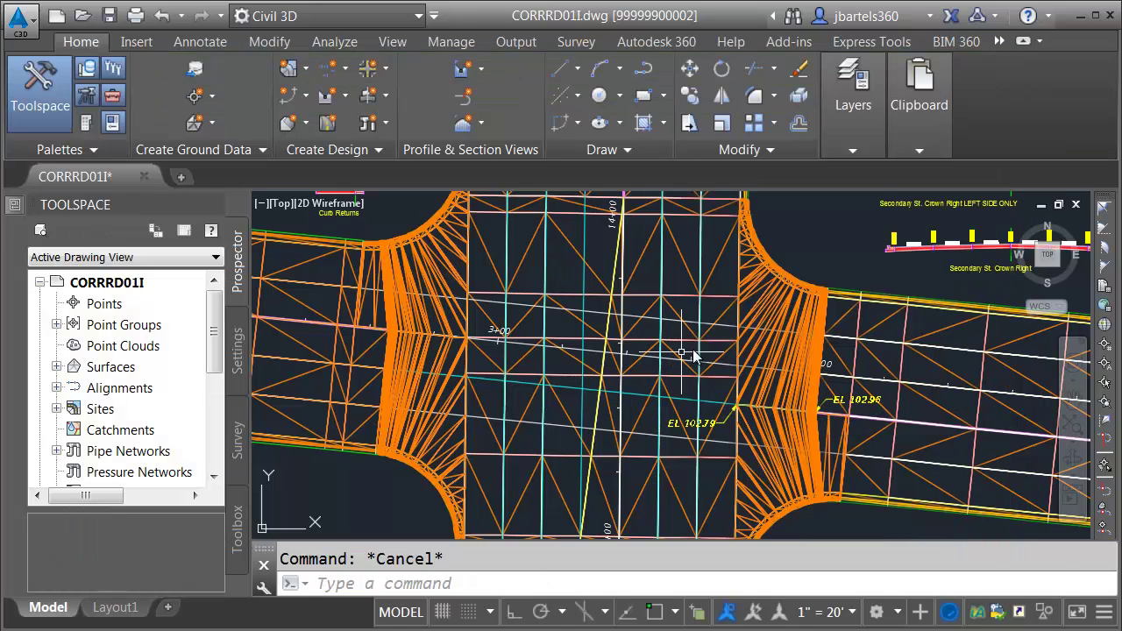
click(763, 311)
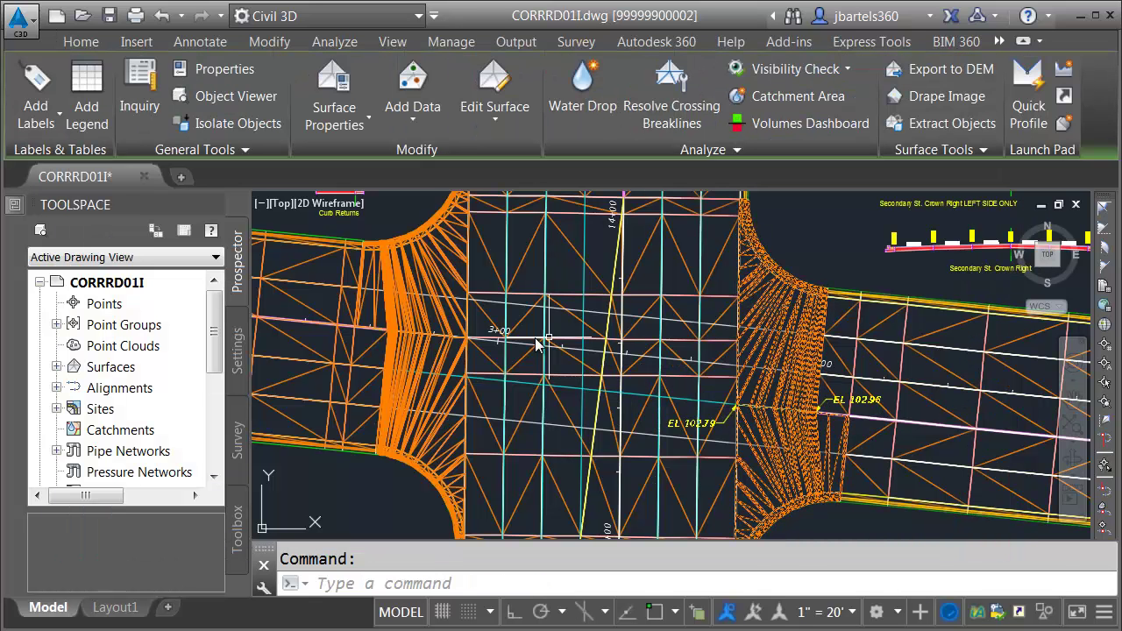
click(445, 308)
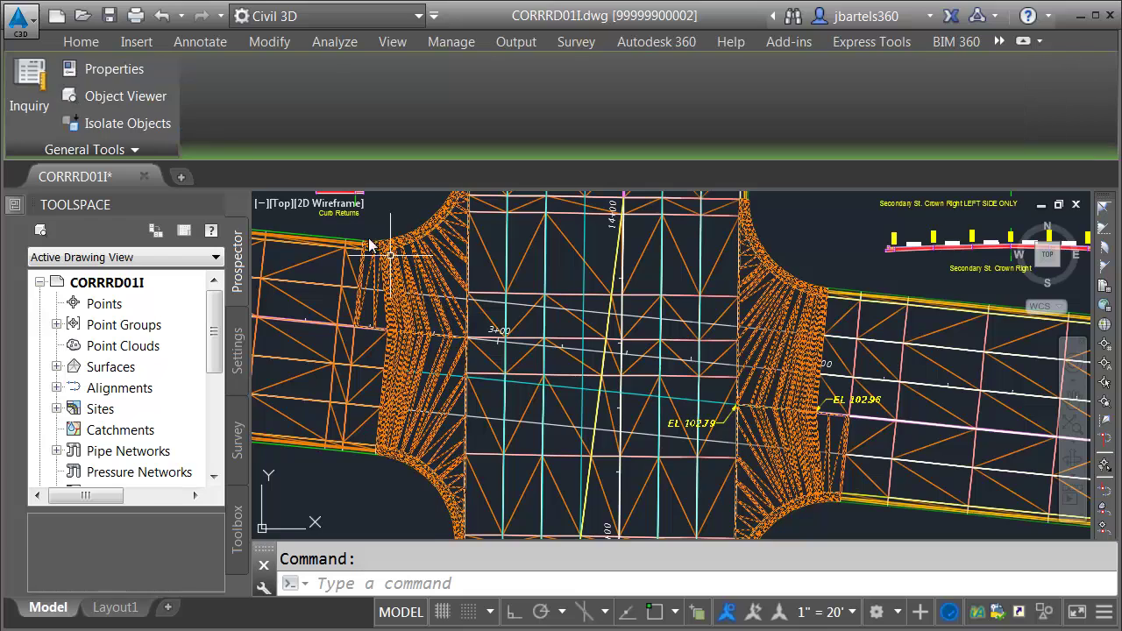
click(142, 94)
drag(537, 414, 649, 362)
click(1093, 20)
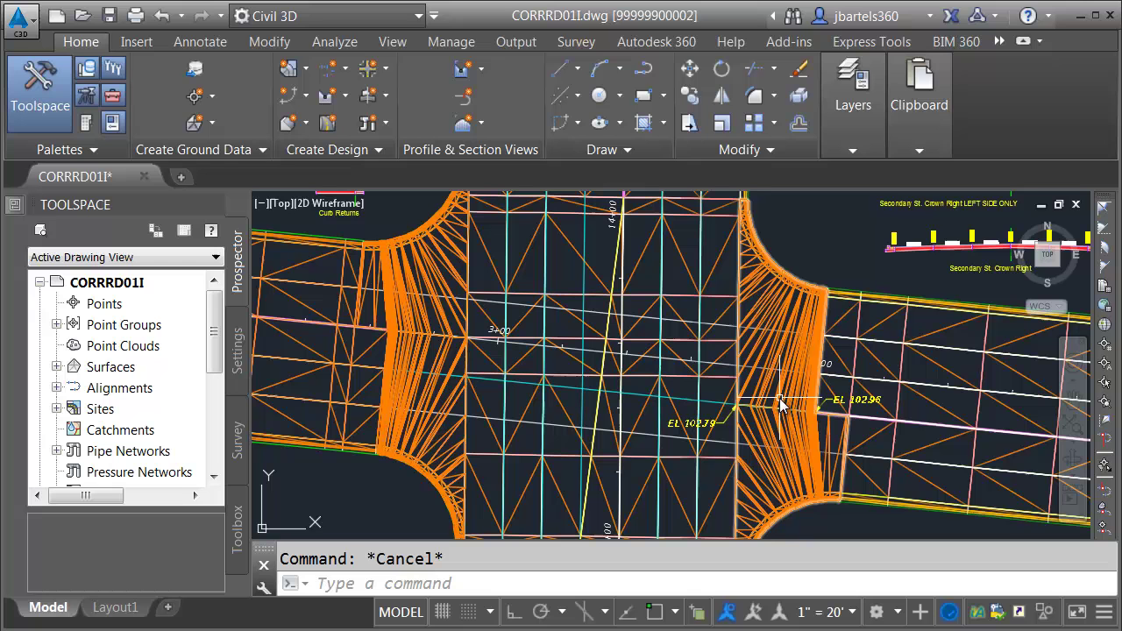
Select Similar on a curb-return surface and set all their Style to No Display in Properties
click(807, 252)
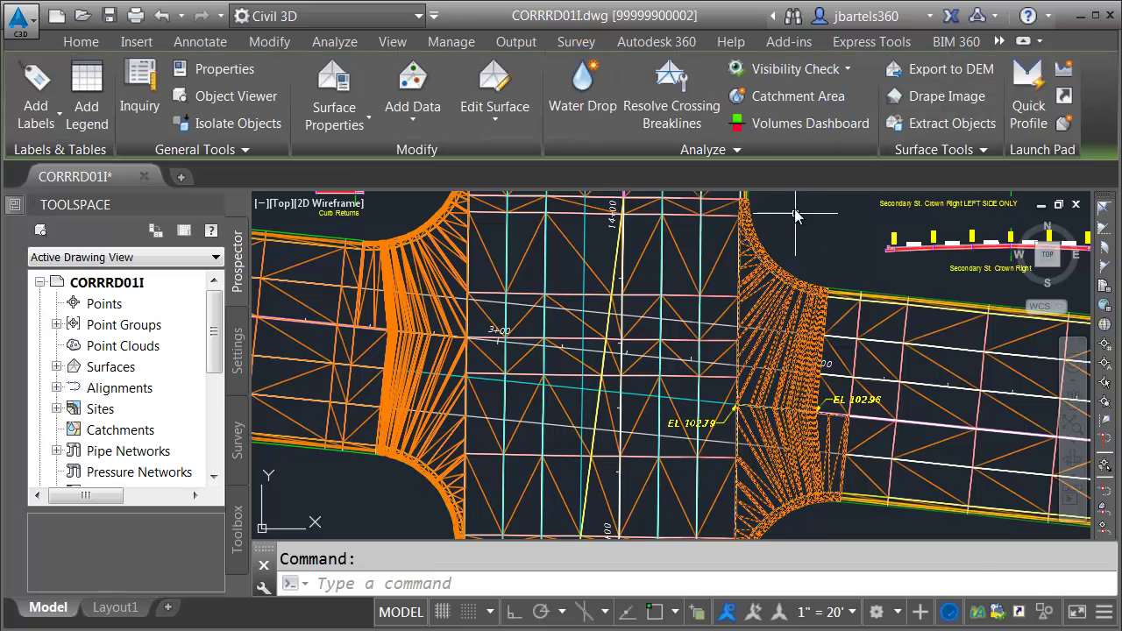
right_click(795, 215)
click(837, 546)
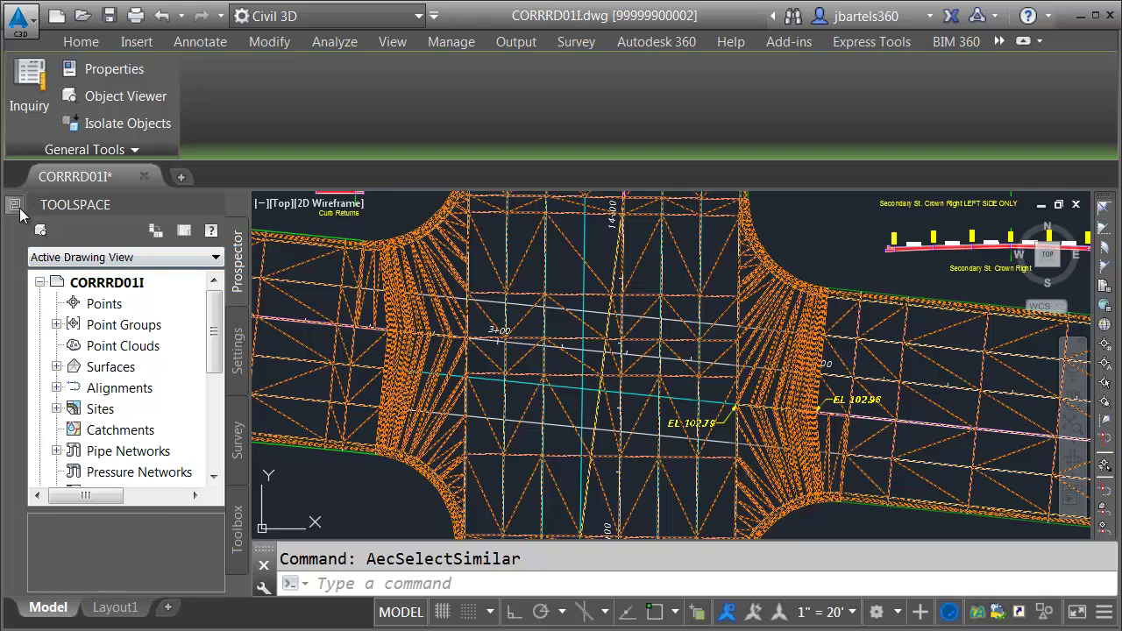
key(ctrl+1)
click(368, 289)
click(379, 288)
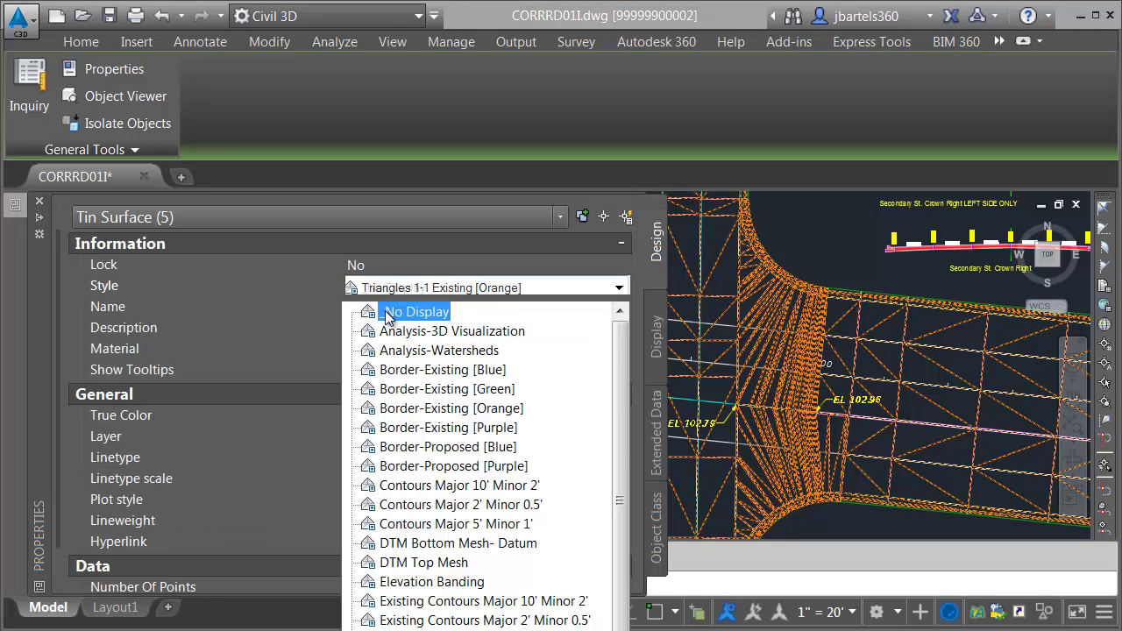
click(385, 313)
key(ctrl+1)
key(Escape)
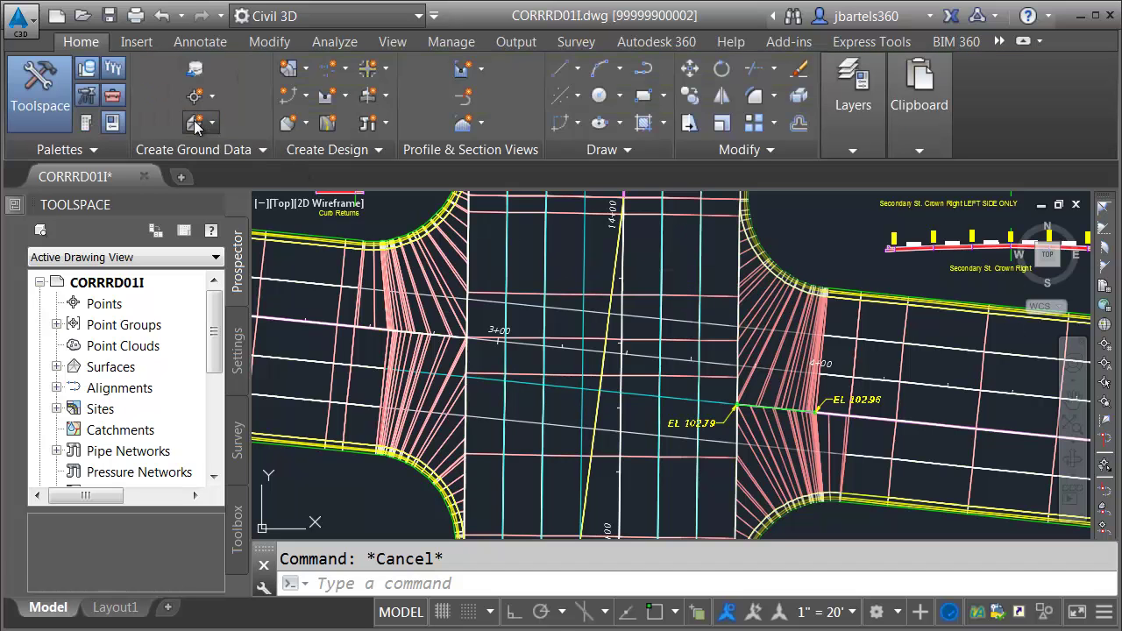
Create TIN surface 'Overall Composite' with style Triangles 1-1 Existing [Green] via Home > Surfaces
click(197, 125)
click(237, 158)
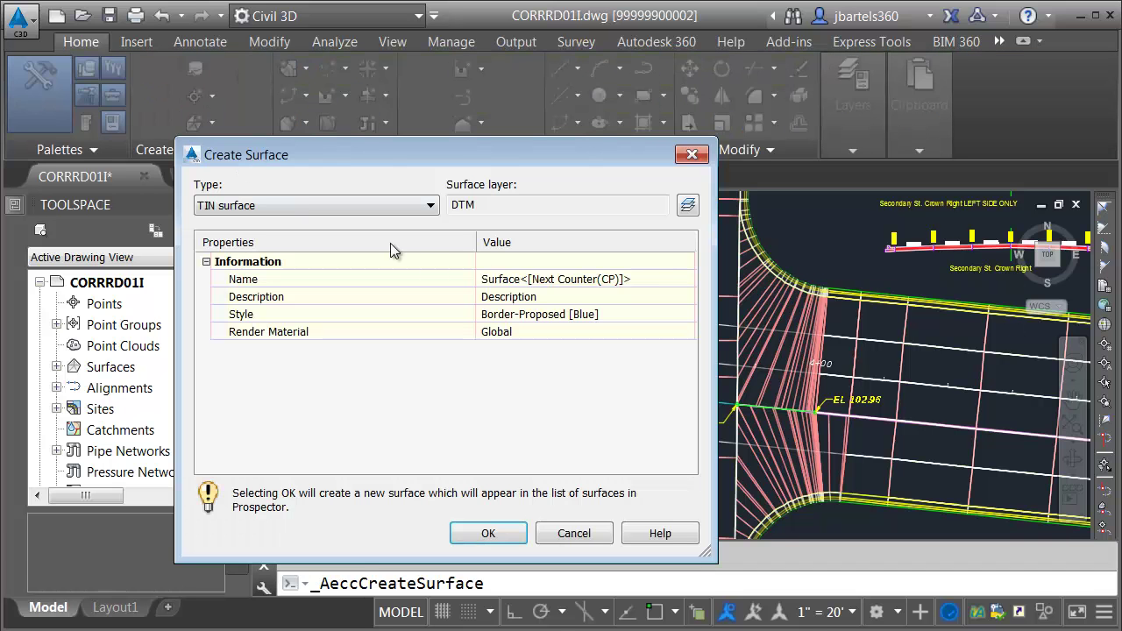
click(502, 279)
text(Overall Composite)
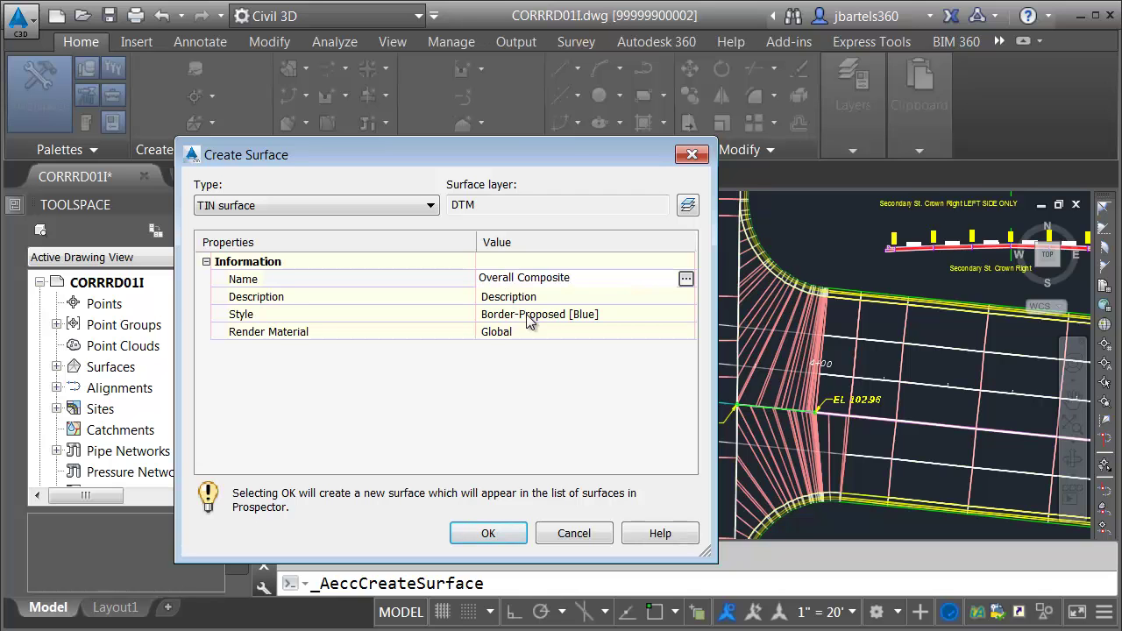
key(Return)
click(643, 317)
click(684, 314)
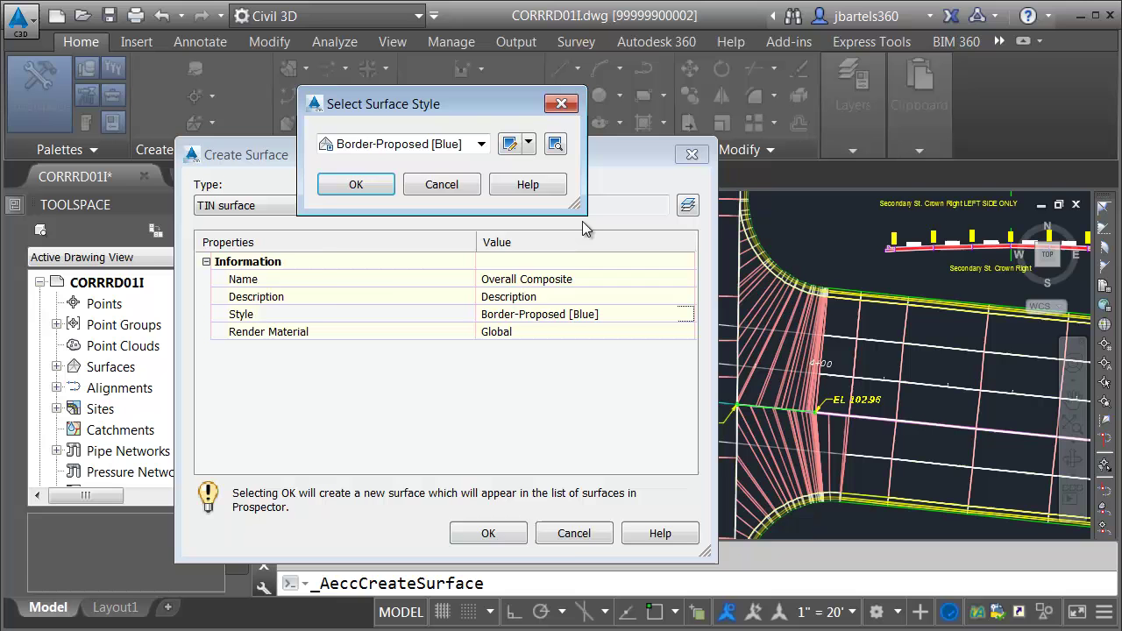
click(480, 144)
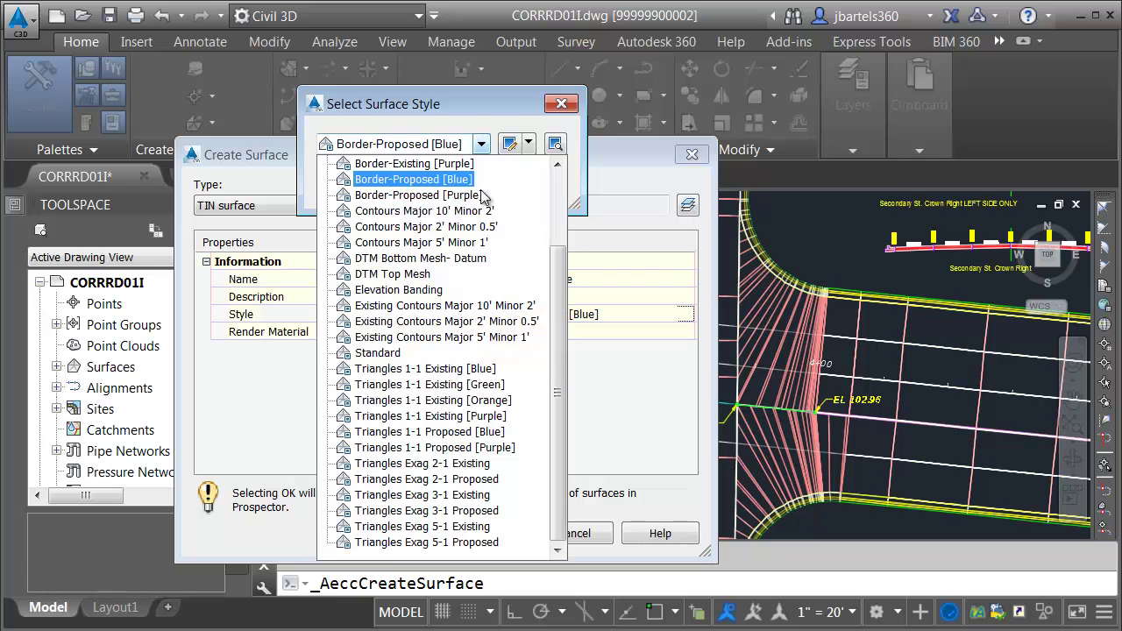
click(426, 386)
click(371, 188)
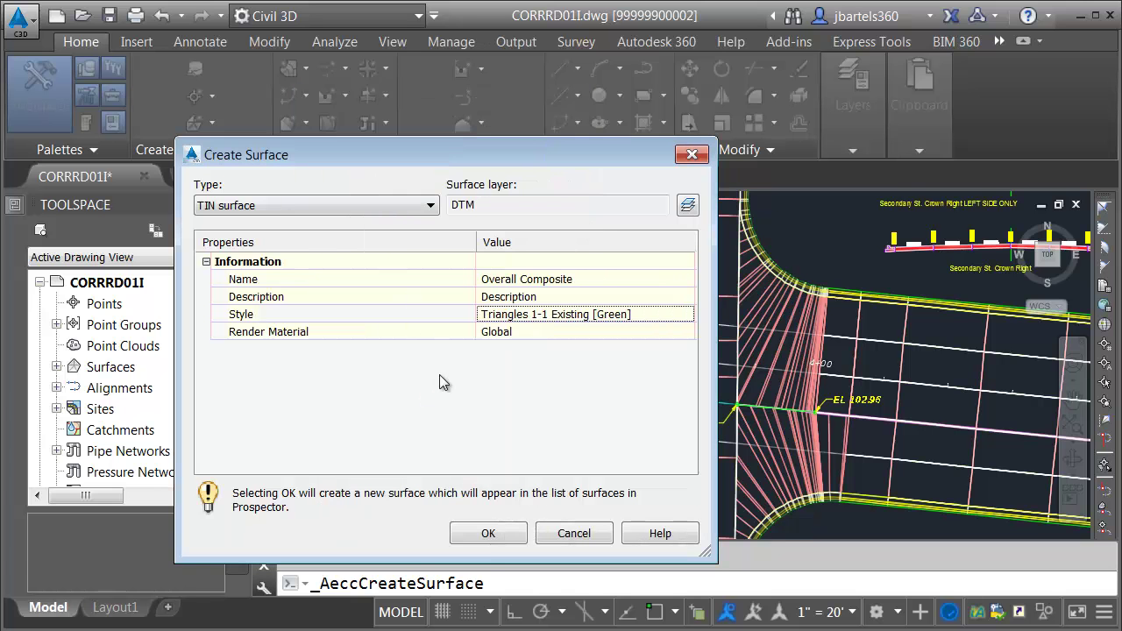
click(488, 535)
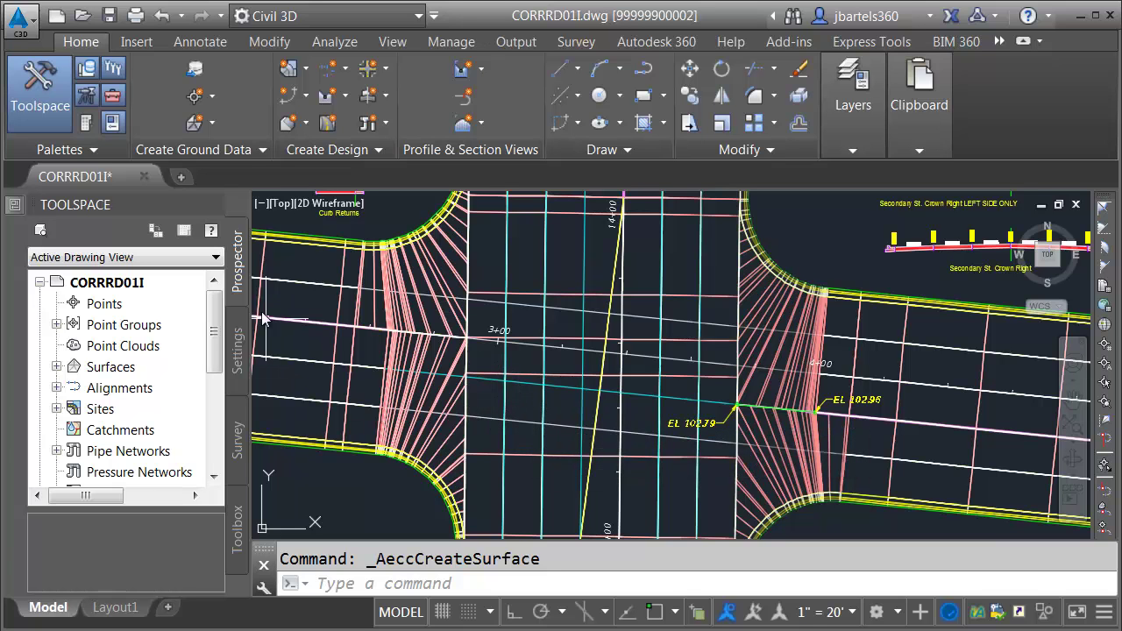
In Prospector, expand Surfaces > Overall Composite > Definition and show the Edits options
click(57, 367)
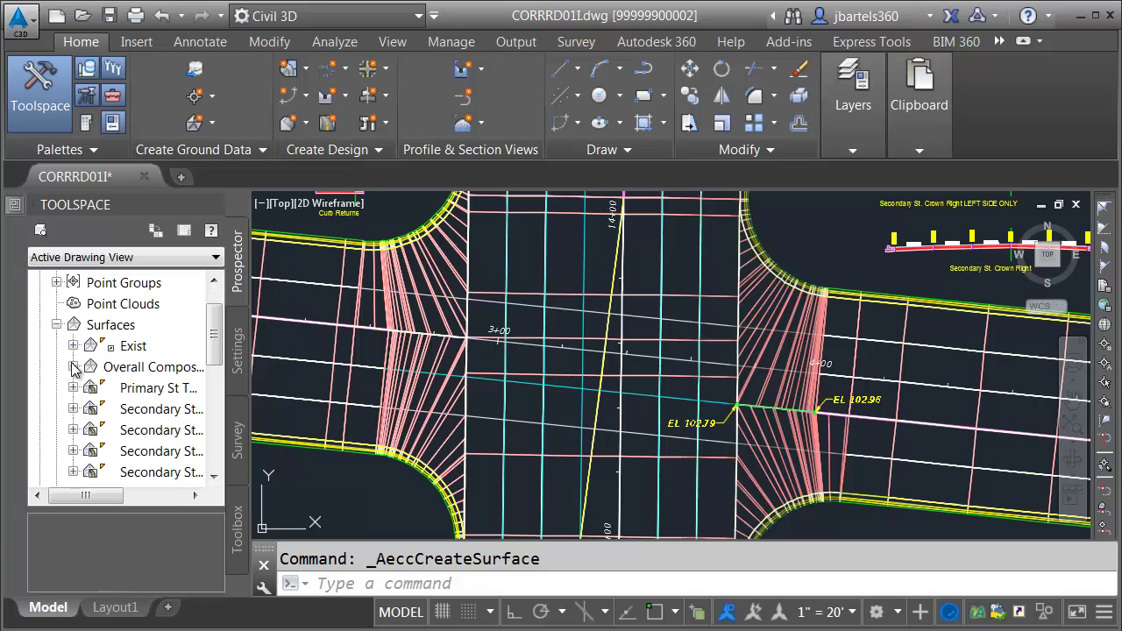
click(73, 368)
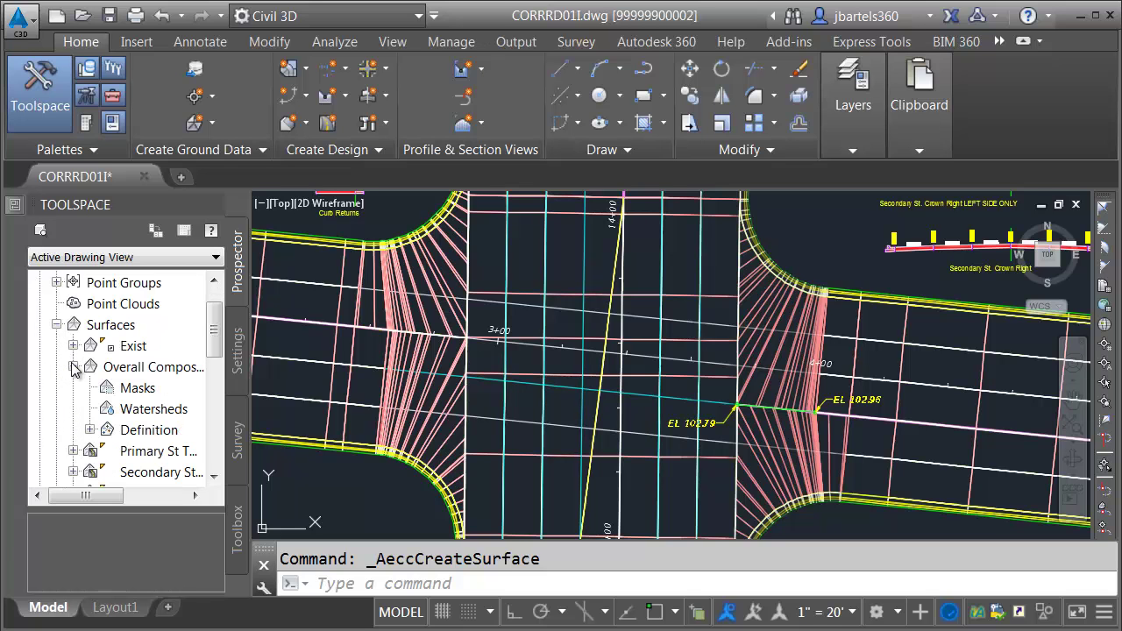
click(89, 430)
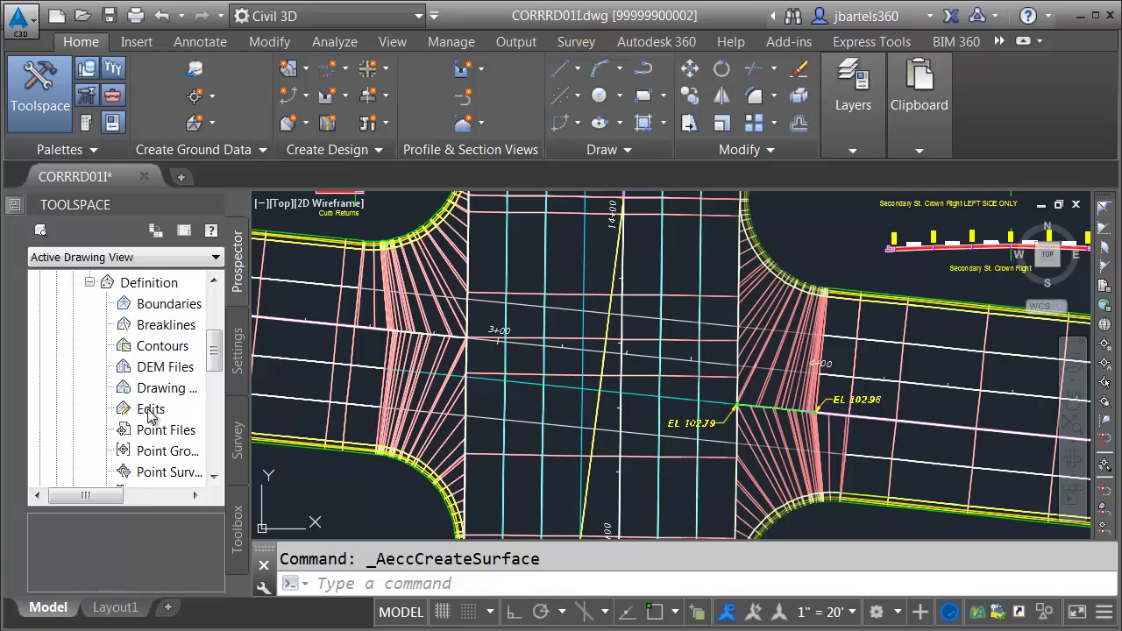
right_click(150, 412)
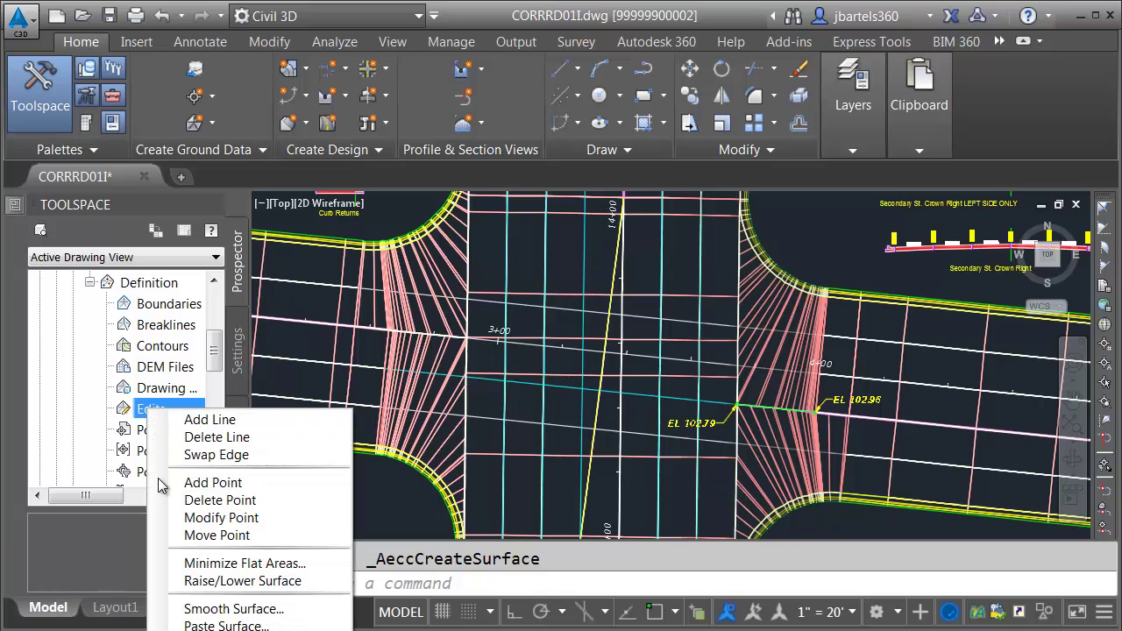
Paste Primary St TOP through Secondary St. WEST BLEND TOP into Overall Composite
click(219, 625)
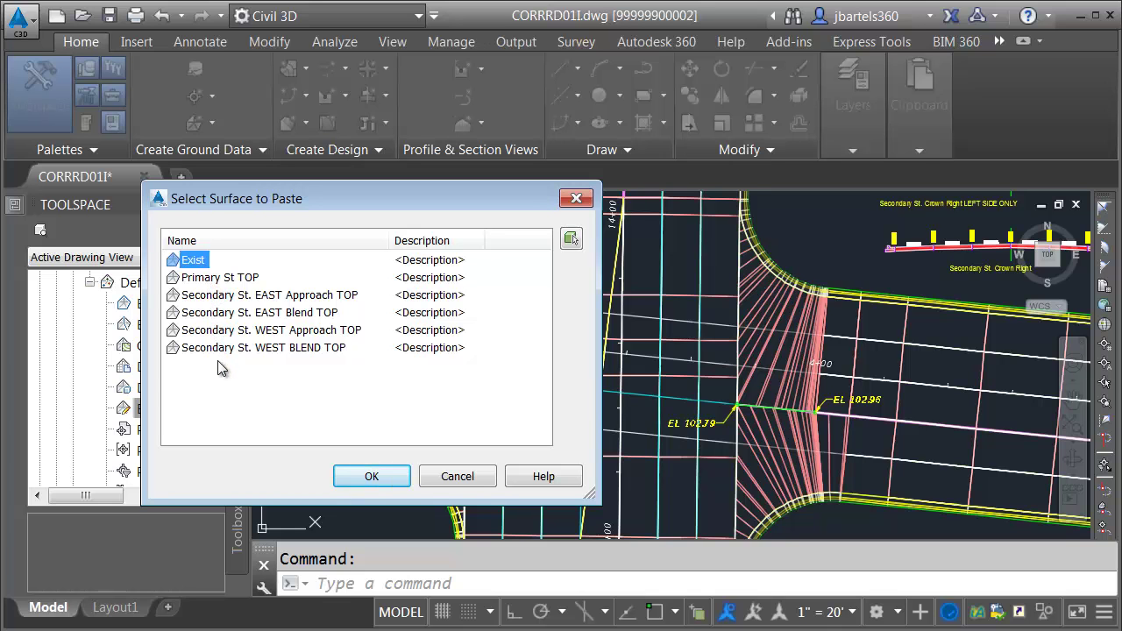
click(224, 280)
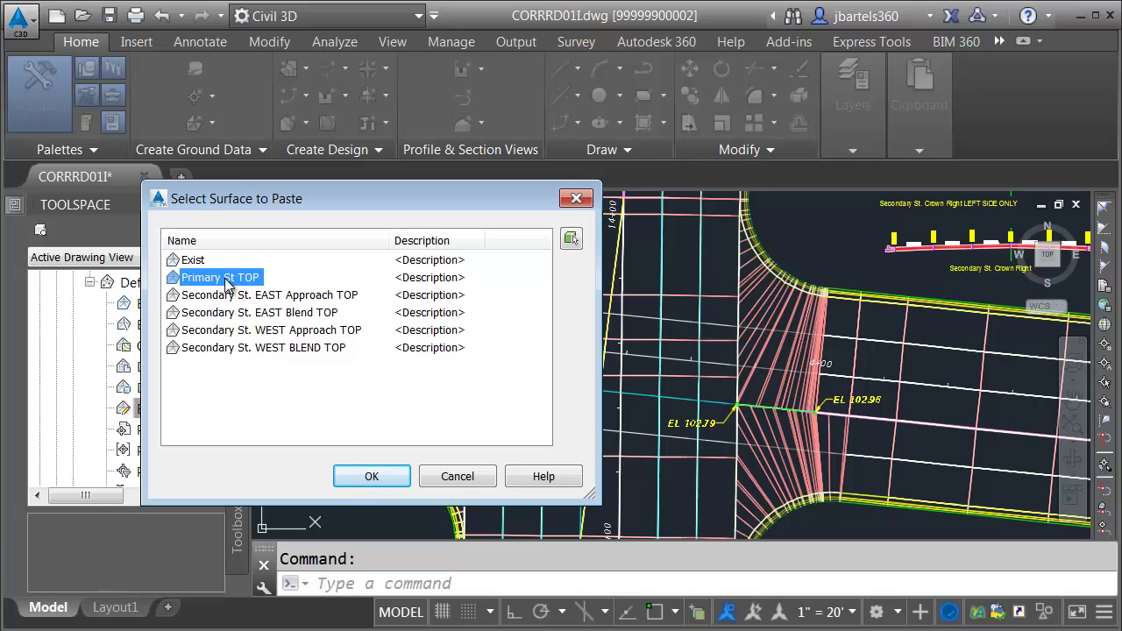
shift+click(209, 349)
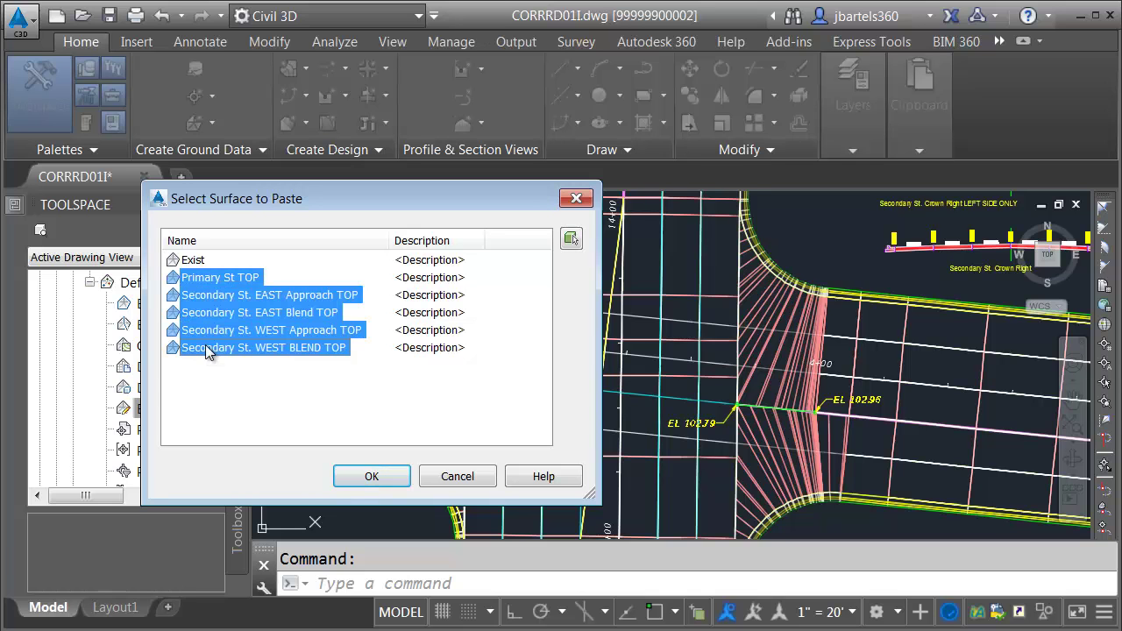
click(368, 476)
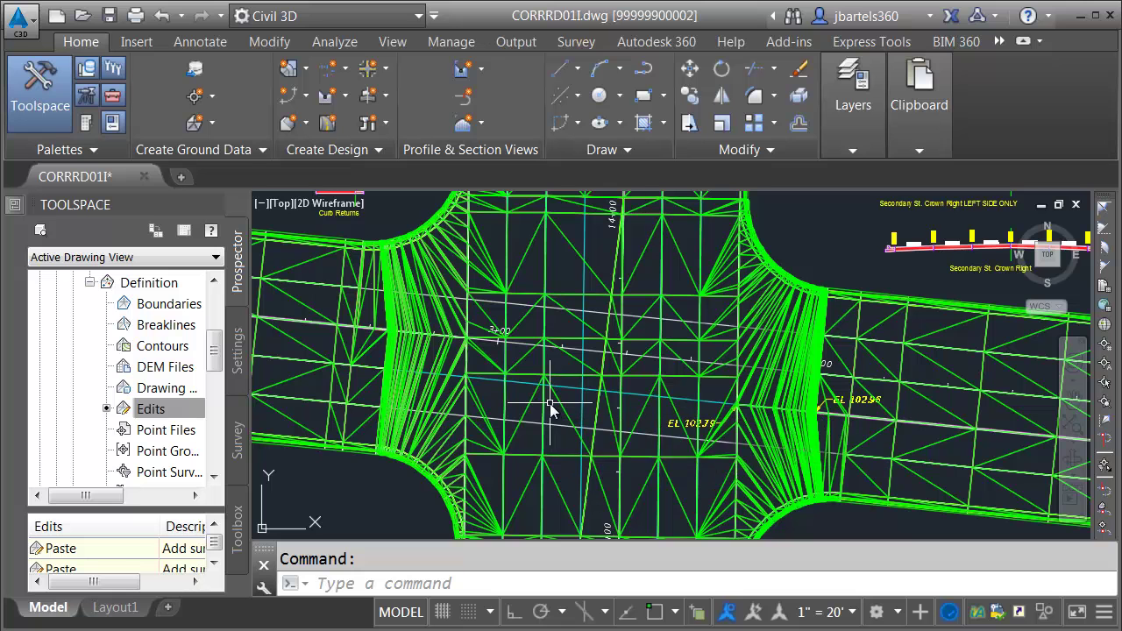
click(554, 408)
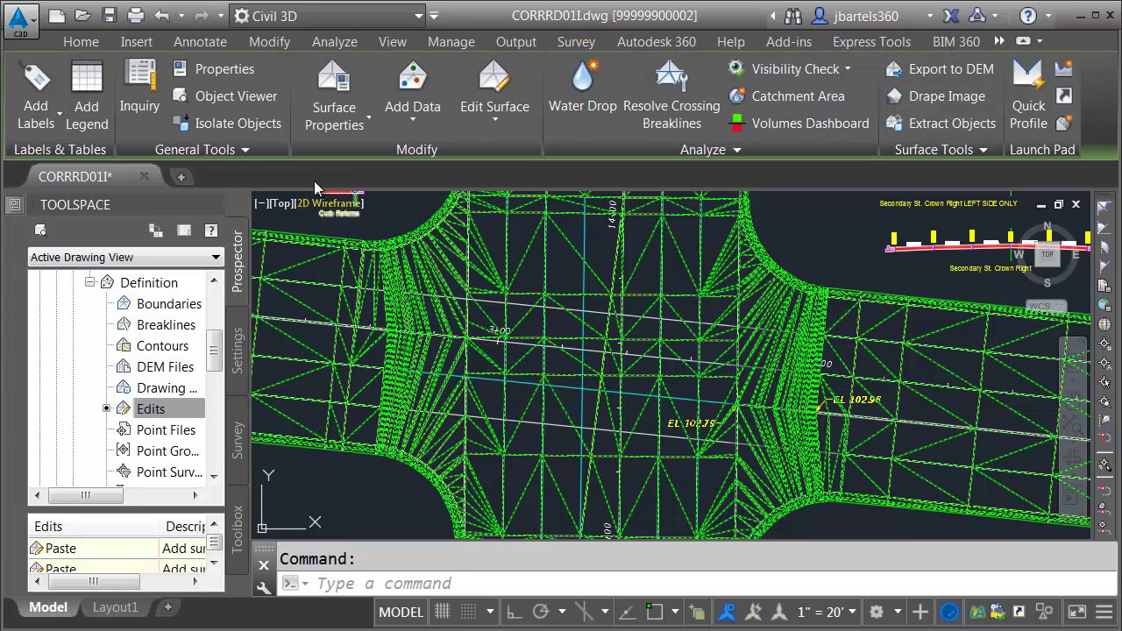
click(245, 95)
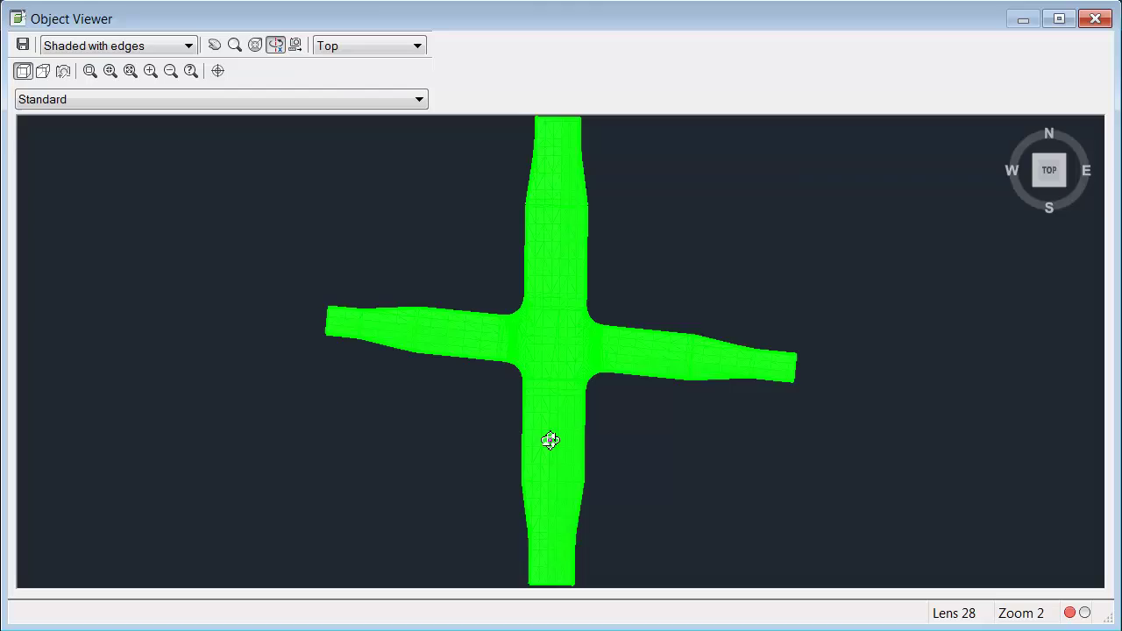
drag(550, 441, 550, 346)
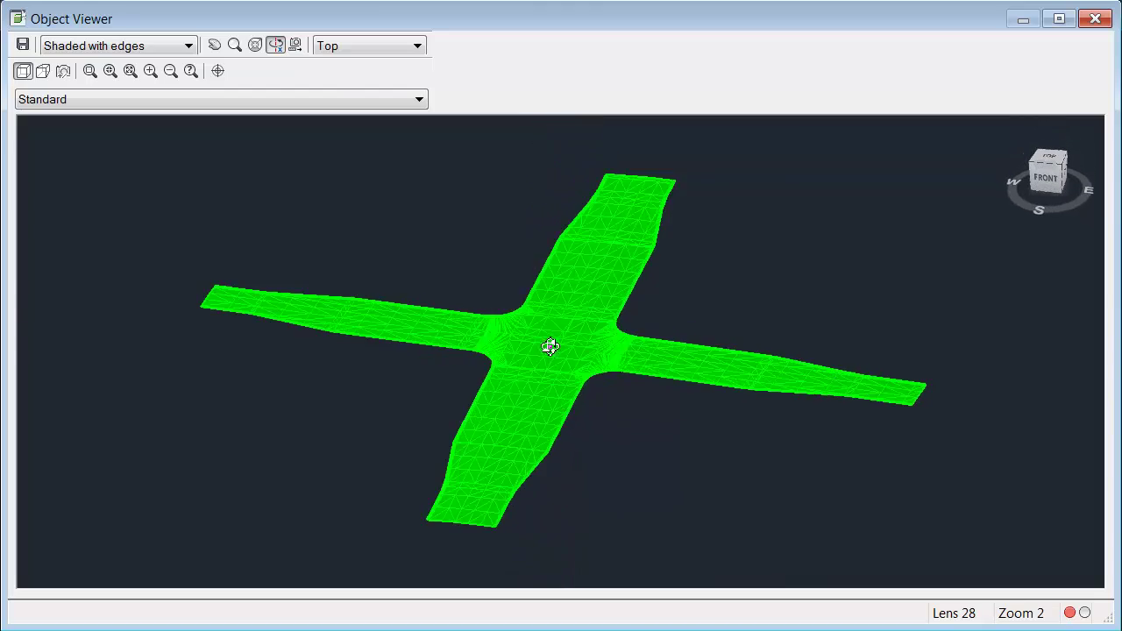
scroll(550, 346, up, 10)
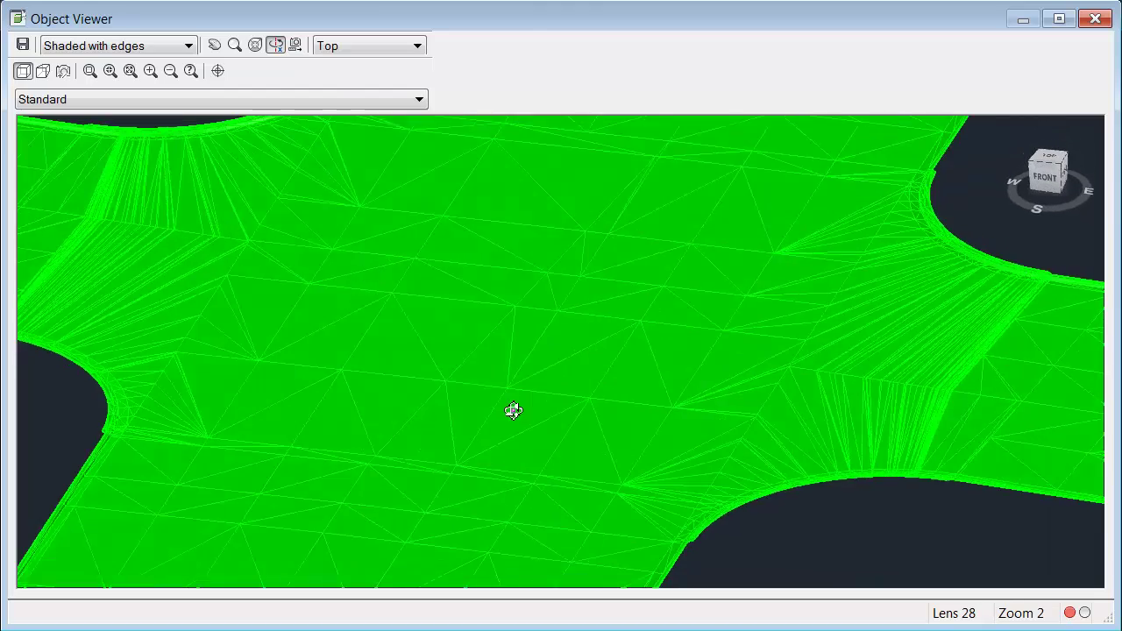
drag(512, 410, 447, 374)
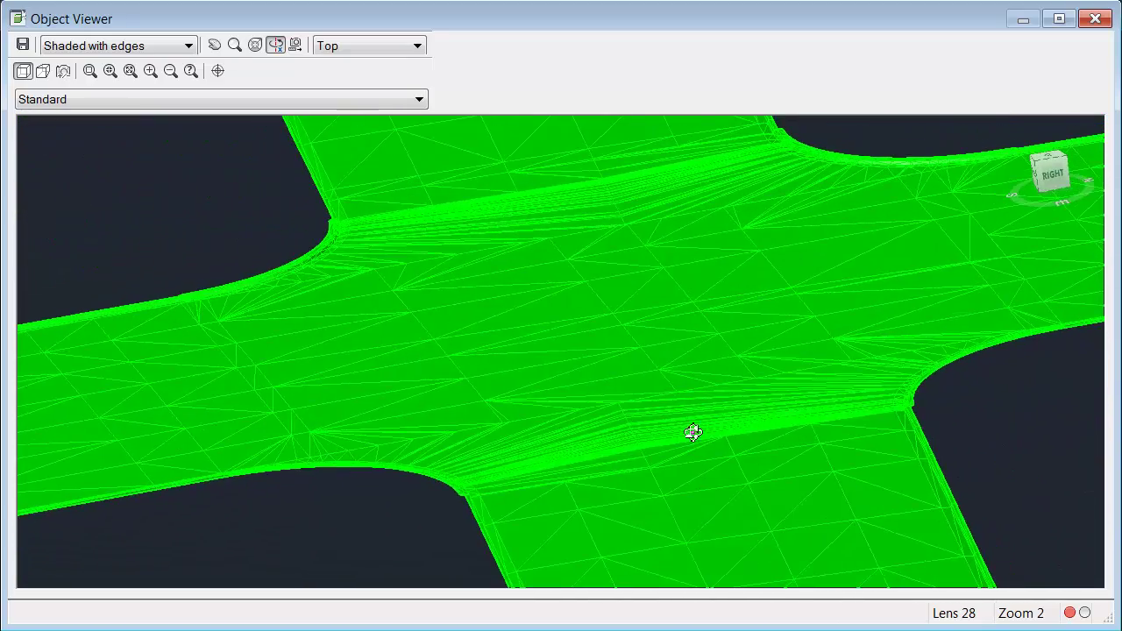
drag(693, 433, 534, 398)
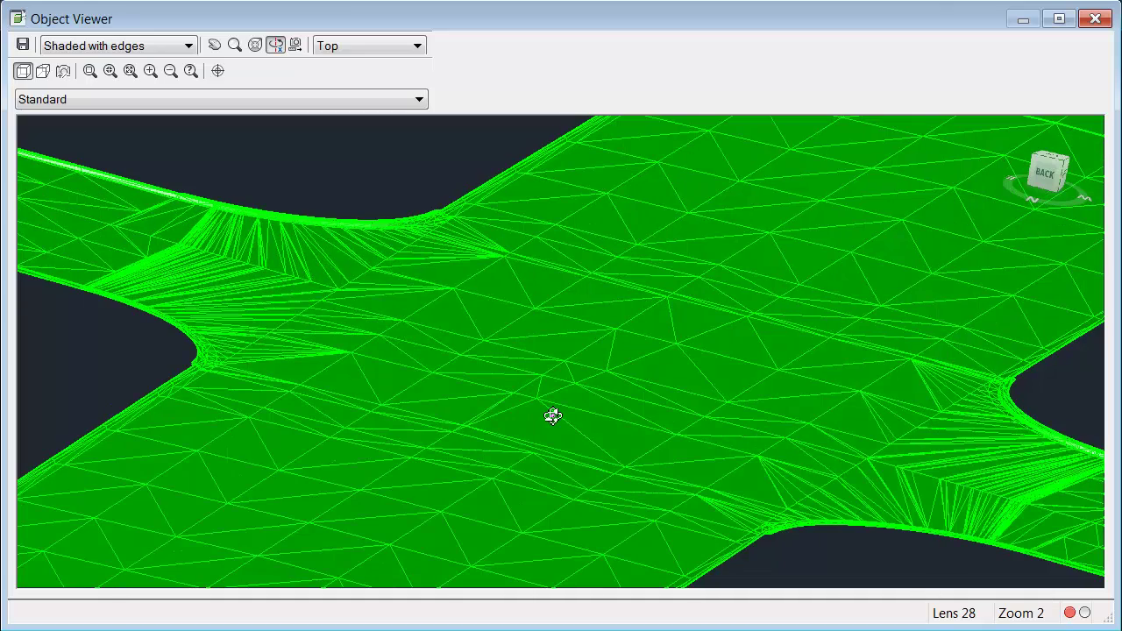
click(1095, 18)
scroll(659, 383, down, 6)
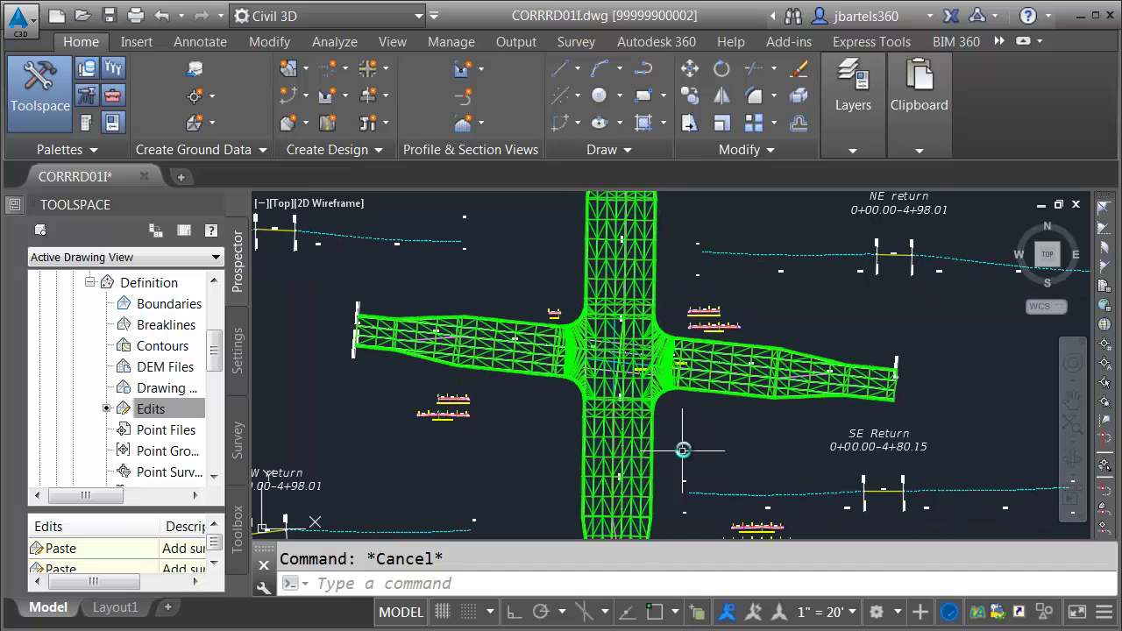
mouse_move(690, 447)
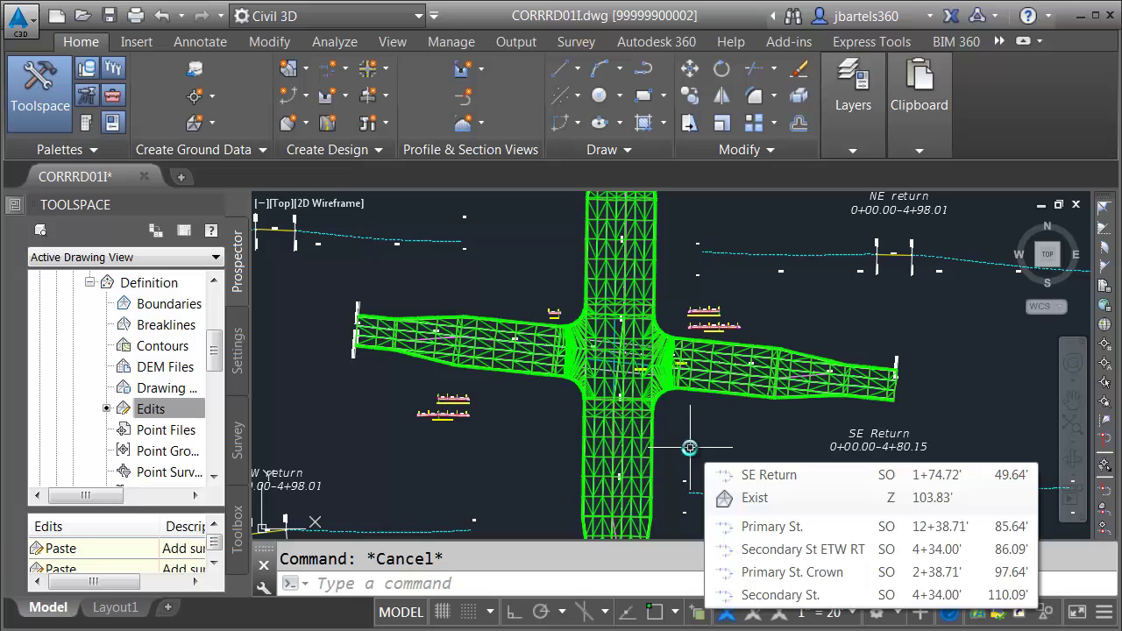